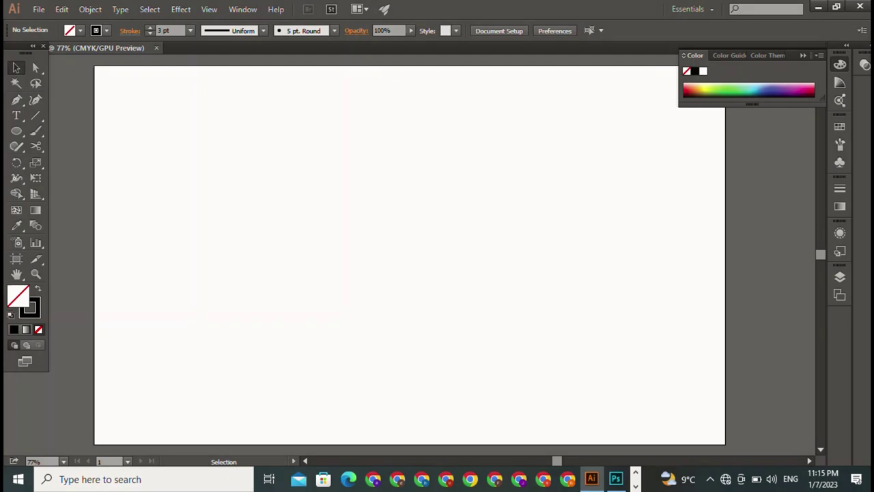
Show rulers and add two horizontal guides plus vertical guides for the body's left and right sides.
key("ctrl+r")
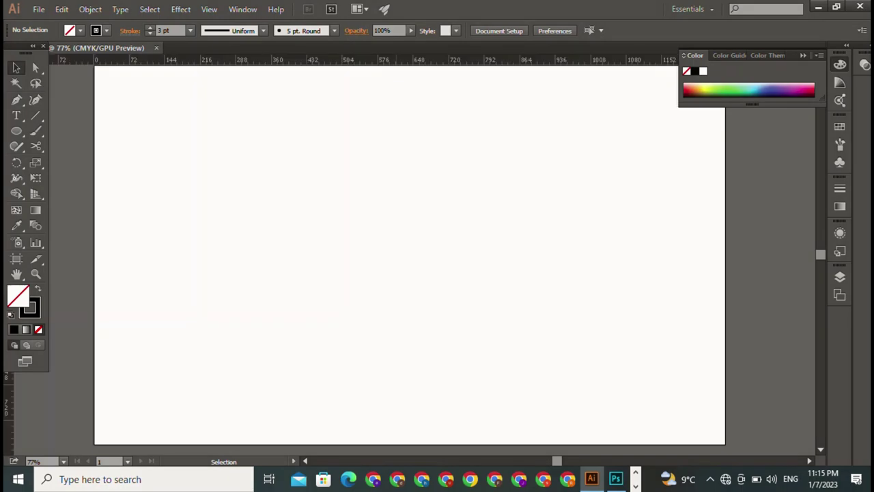
left_click_drag(198, 60, 198, 146)
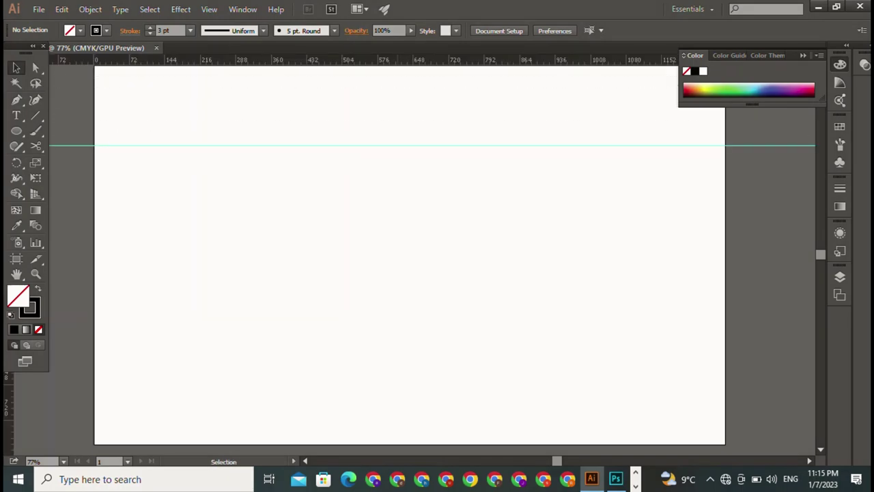
left_click_drag(198, 61, 199, 372)
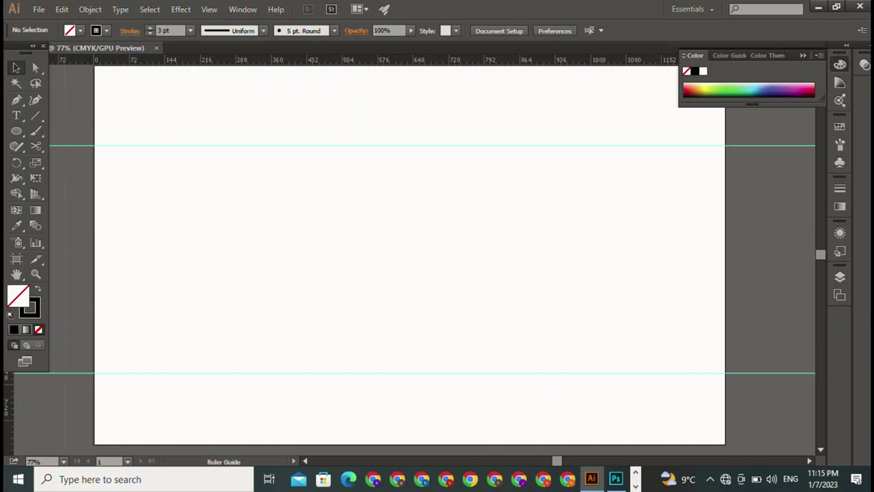
left_click_drag(5, 274, 302, 273)
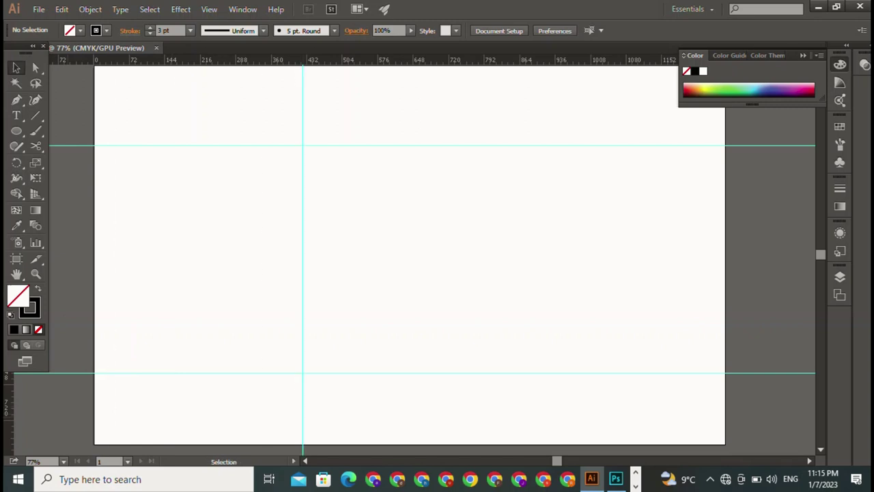
scroll(410, 273, "down", 3)
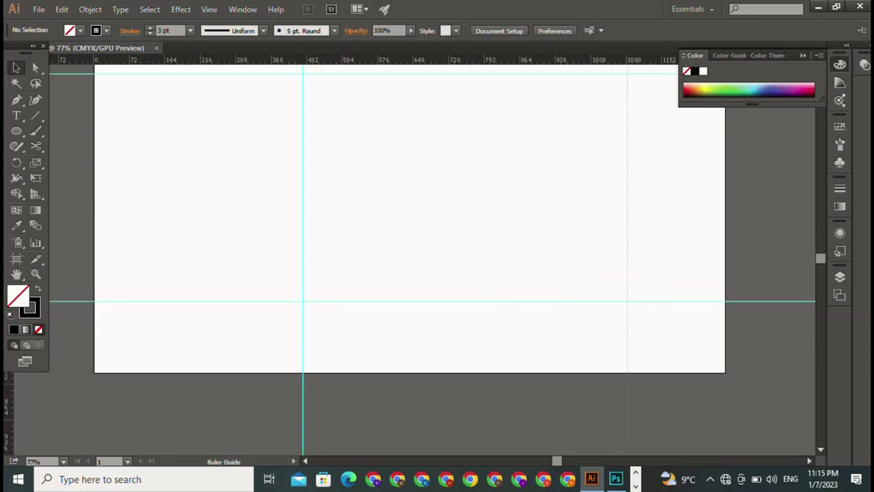
left_click_drag(641, 205, 642, 205)
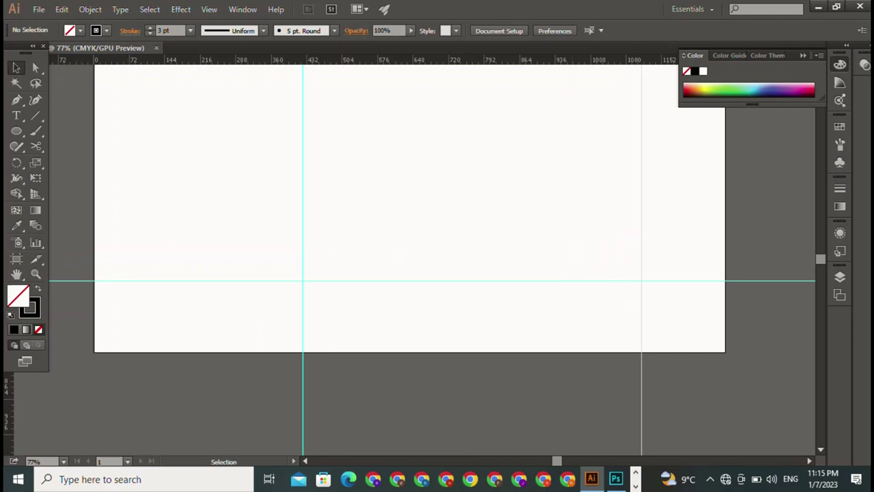
Add two more horizontal guides, one near the top and one near the bottom.
scroll(513, 258, "up", 2)
scroll(512, 258, "up", 1)
scroll(513, 258, "up", 2)
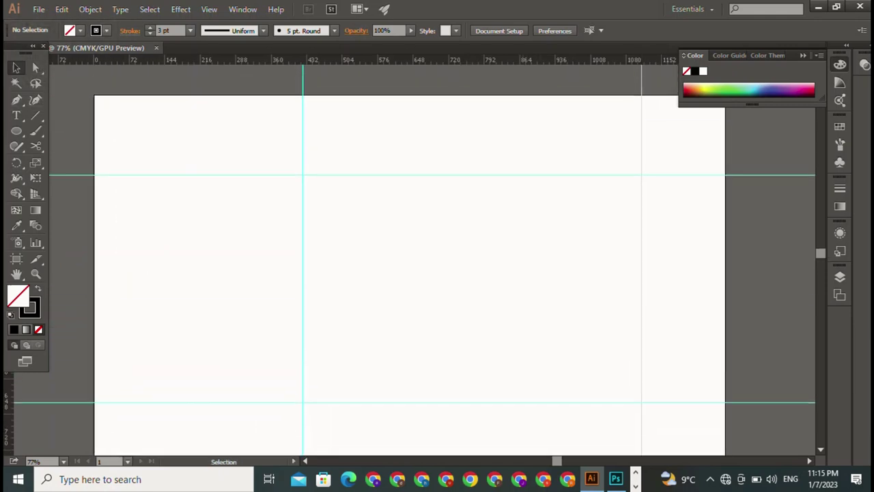
mouse_move(512, 258)
left_mouse_down()
mouse_move(460, 244)
mouse_move(491, 249)
left_mouse_up()
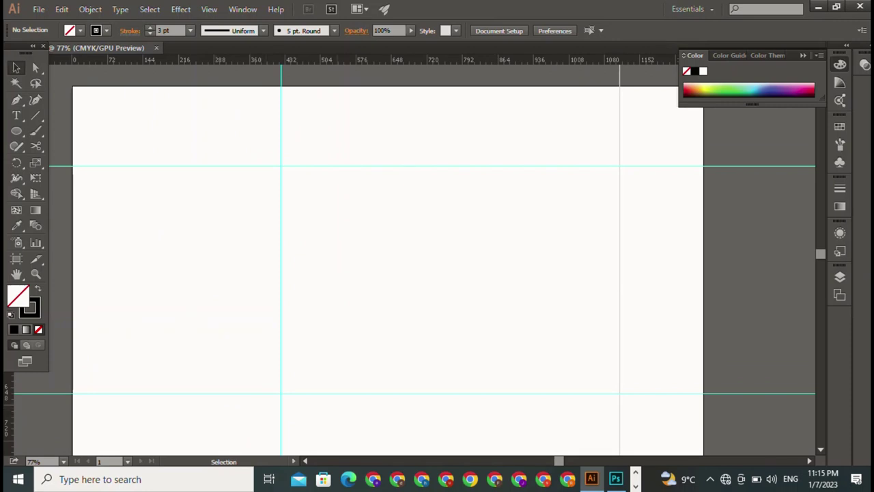
left_click_drag(273, 60, 273, 193)
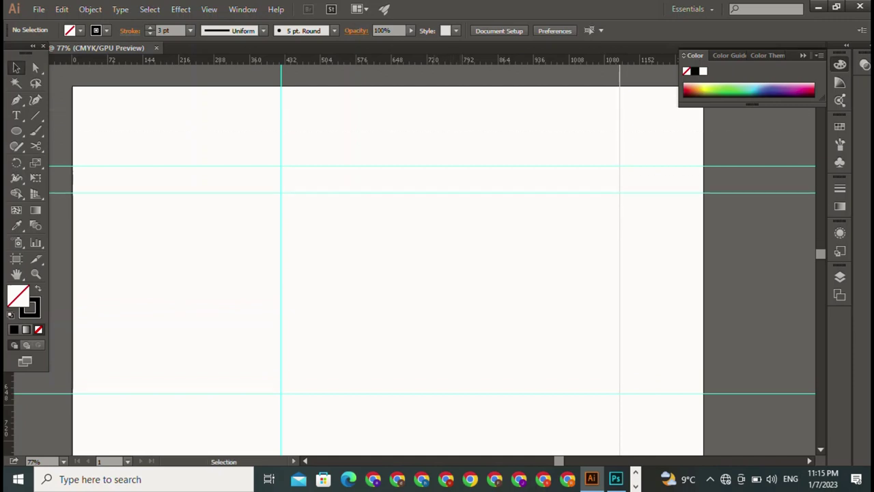
left_click_drag(273, 60, 274, 377)
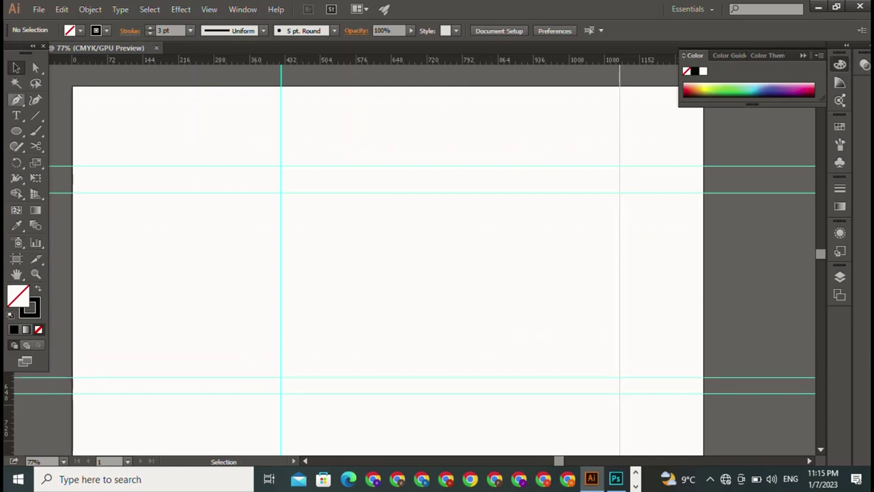
Discard a stray Pen anchor and add one more horizontal guide near the top.
key("p")
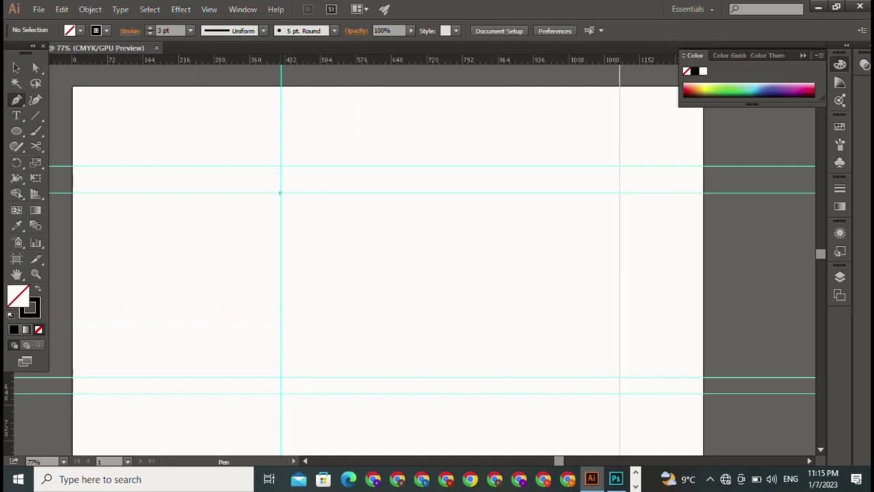
left_click_drag(279, 193, 282, 166)
left_click(280, 191)
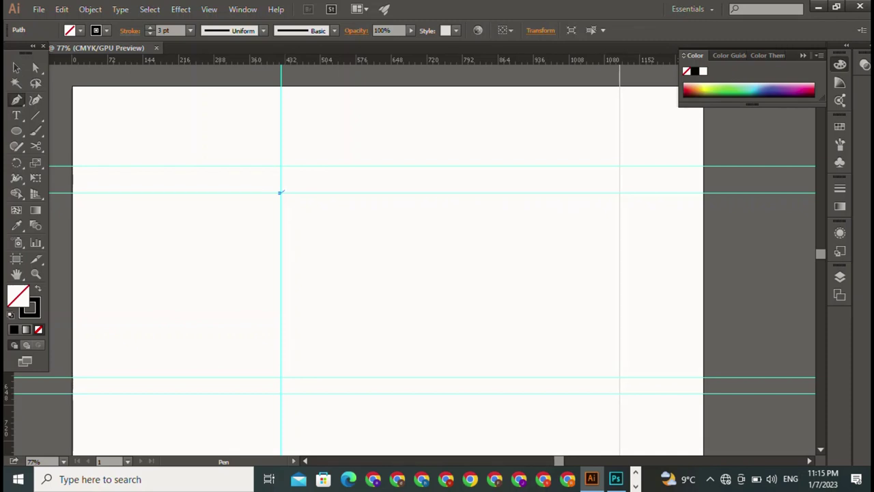
key("Escape")
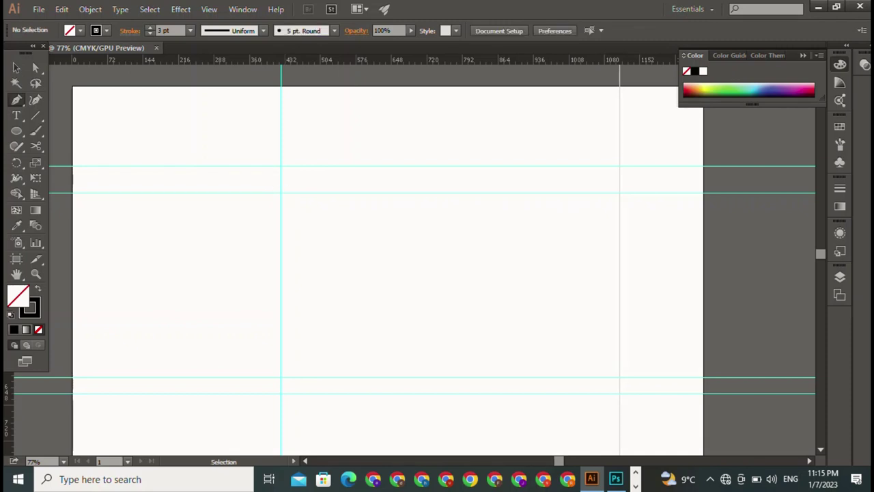
key("v")
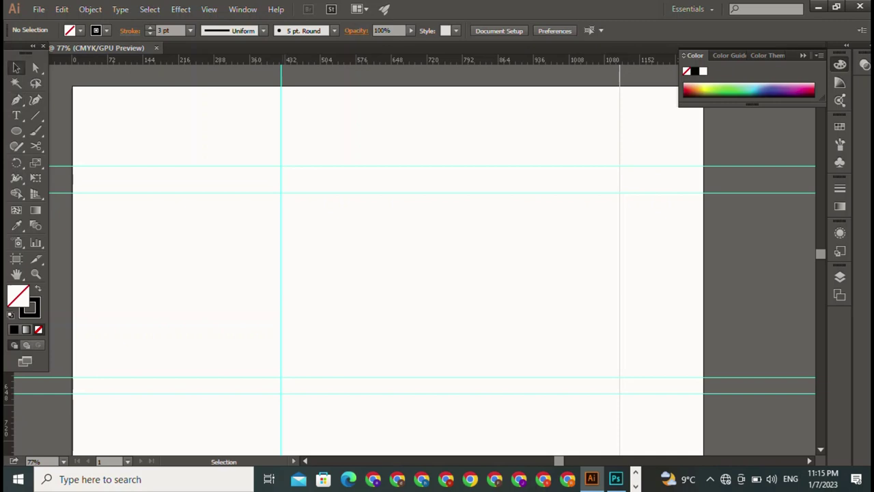
mouse_move(341, 60)
left_mouse_down()
mouse_move(342, 210)
mouse_move(342, 176)
left_mouse_up()
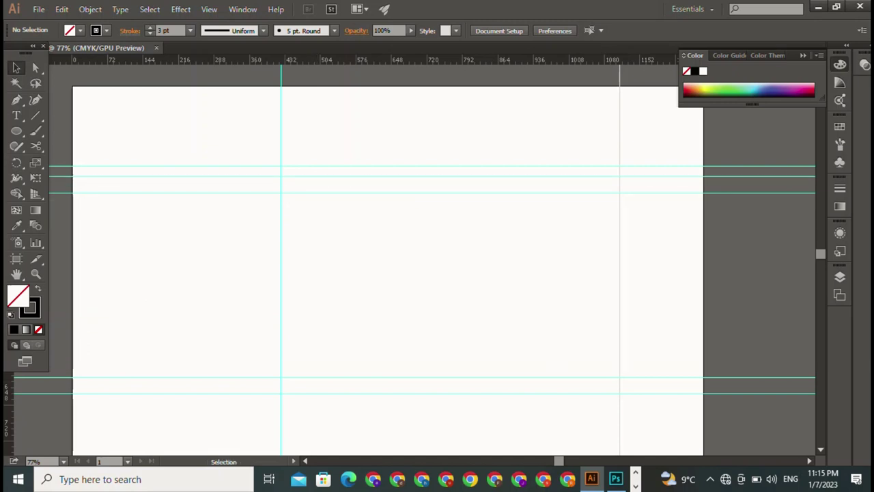
key("p")
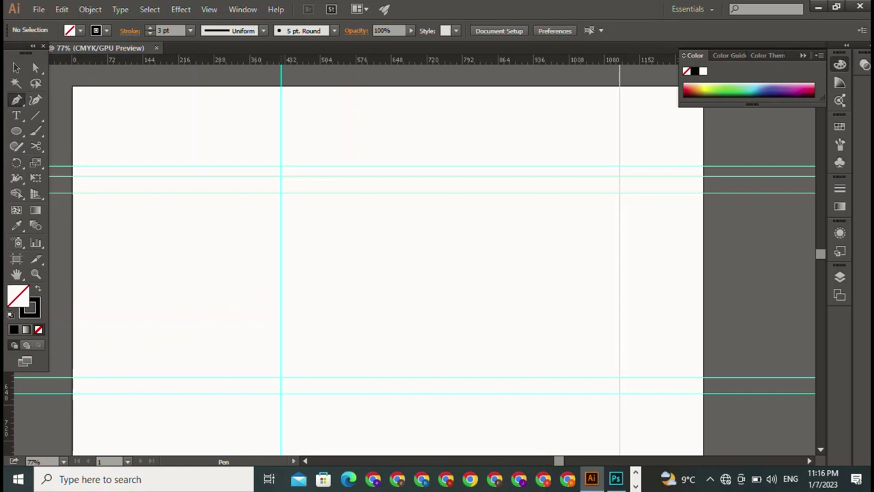
Trace the body's top edge along the guides with the Pen, including a raised step near the right end.
left_click(280, 192)
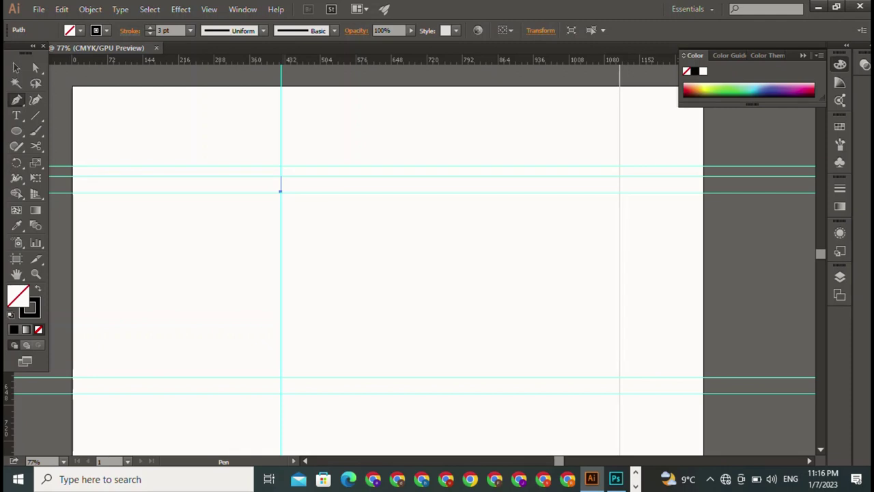
left_click_drag(280, 176, 532, 176)
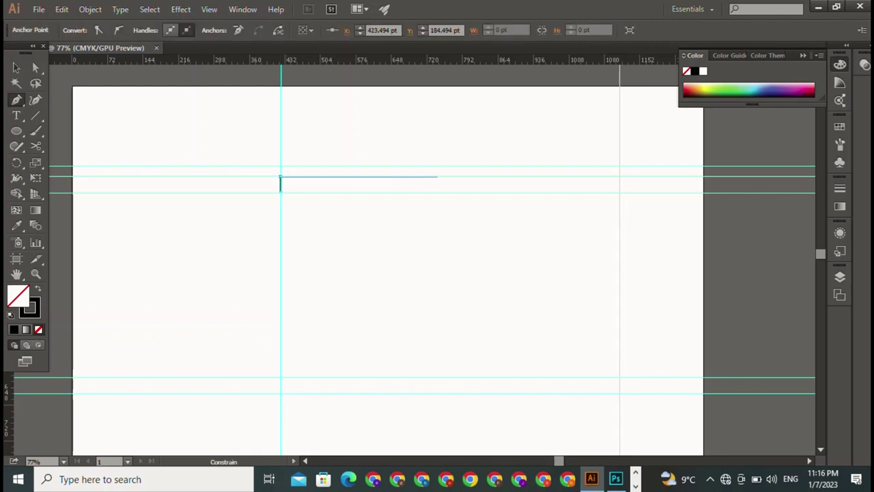
left_click(533, 176)
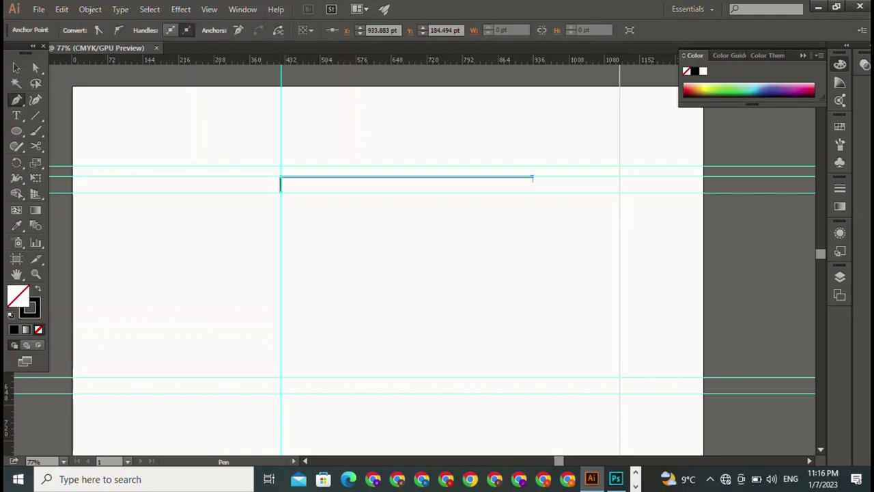
left_click_drag(532, 165, 582, 165)
left_click(588, 164)
left_click_drag(588, 176, 612, 176)
left_click(621, 176)
left_click(621, 191)
key("v")
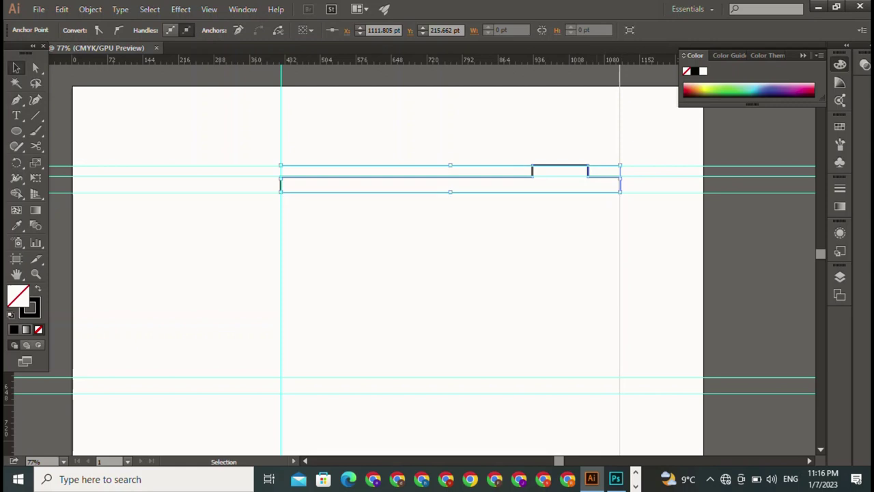
key("ctrl+shift+a")
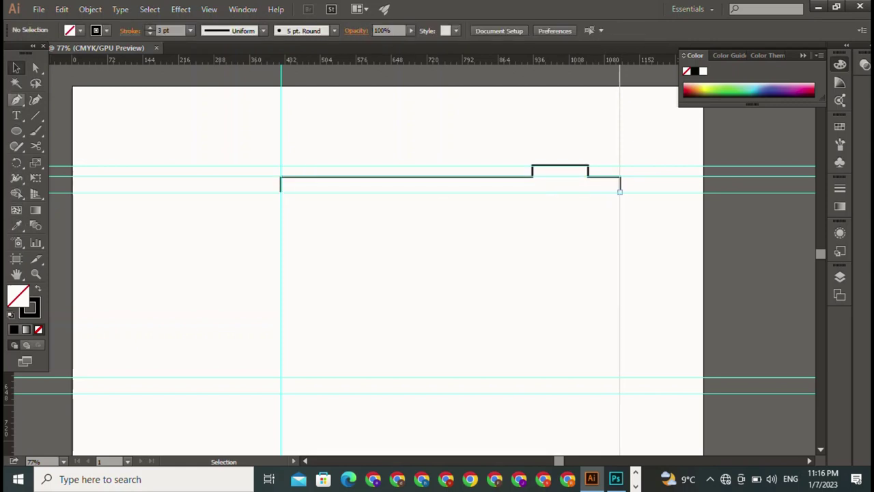
key("p")
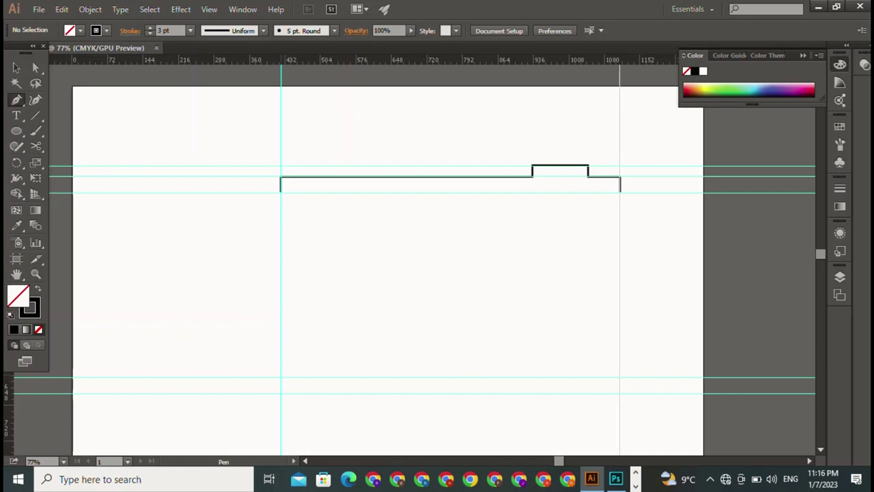
Draw the bottom edge down, across and back up between the vertical guides, then deselect.
left_click(280, 376)
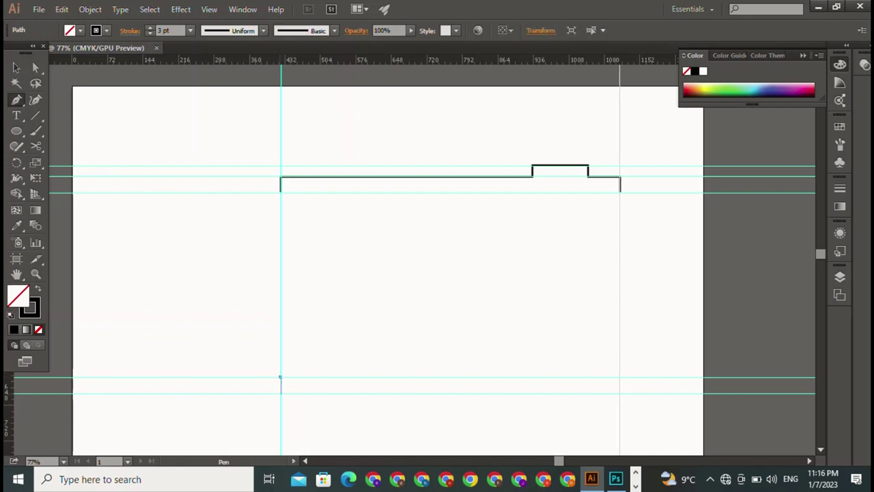
left_click(280, 394)
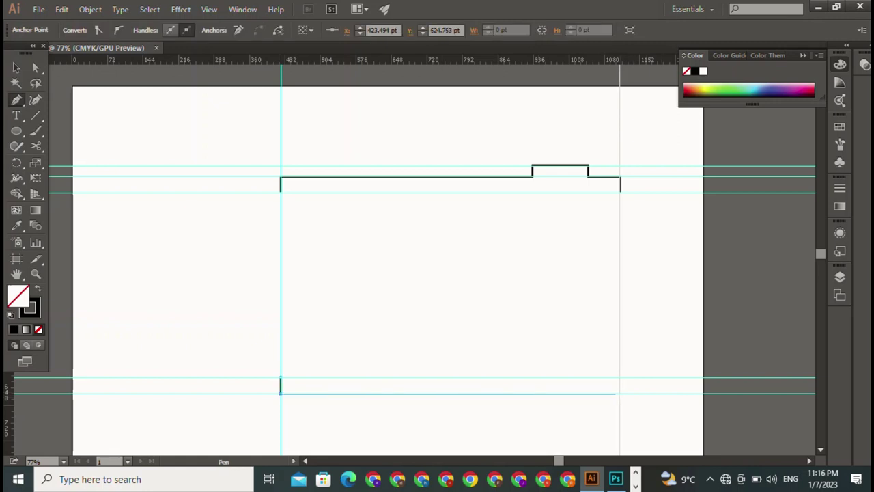
left_click(619, 393)
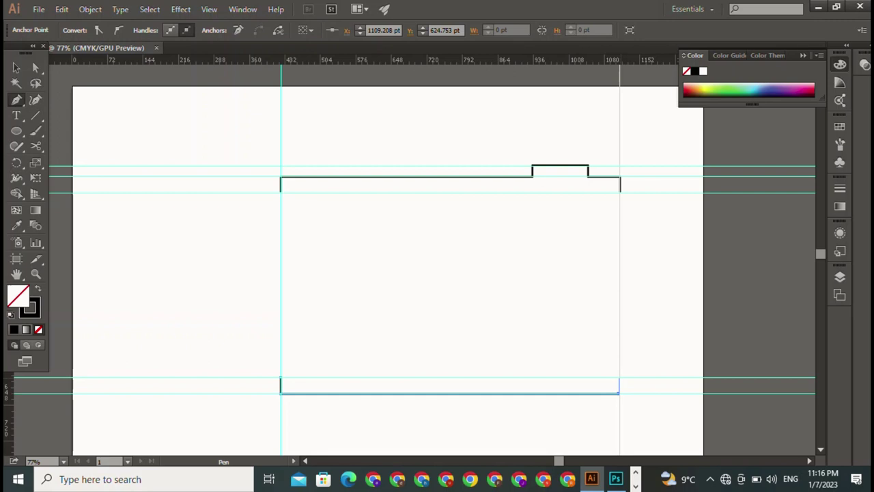
left_click(619, 377)
key("v")
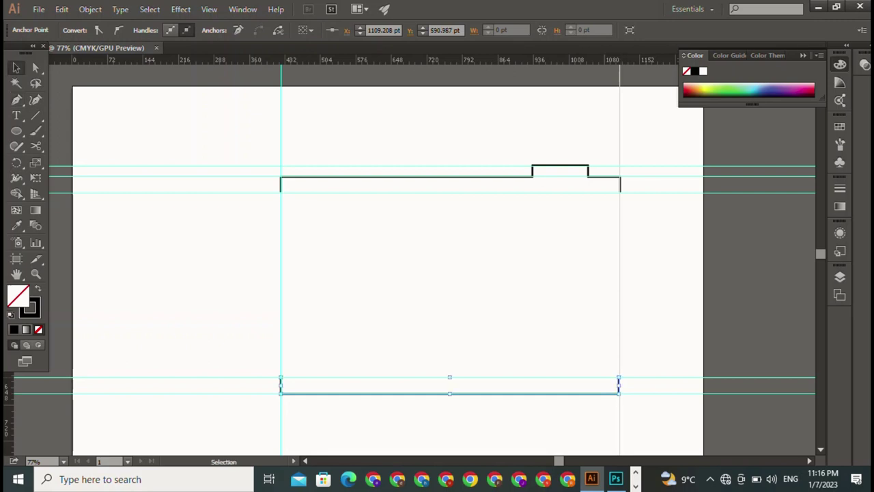
key("ctrl+shift+a")
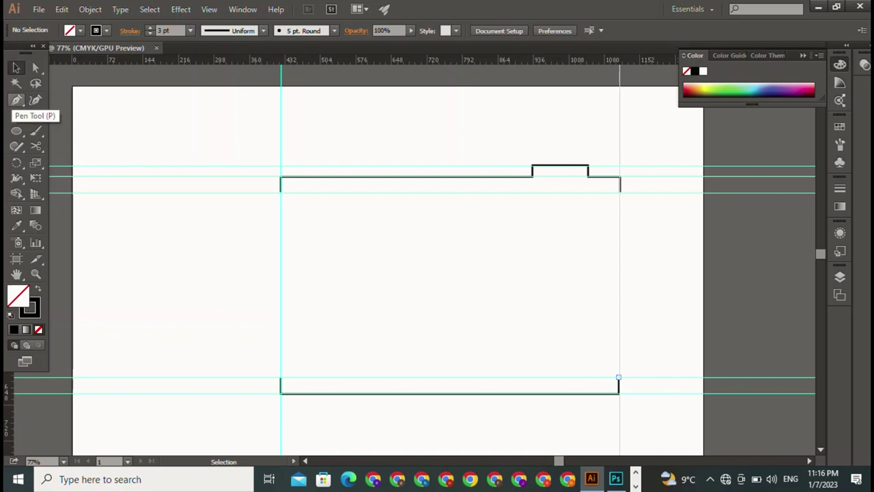
left_click(16, 130)
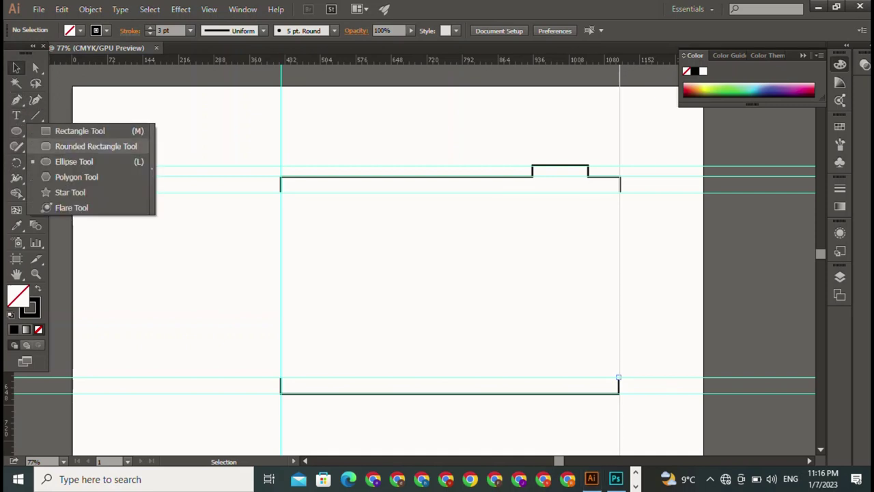
Draw a small rectangular box inside the raised tab on the top edge.
left_click(79, 131)
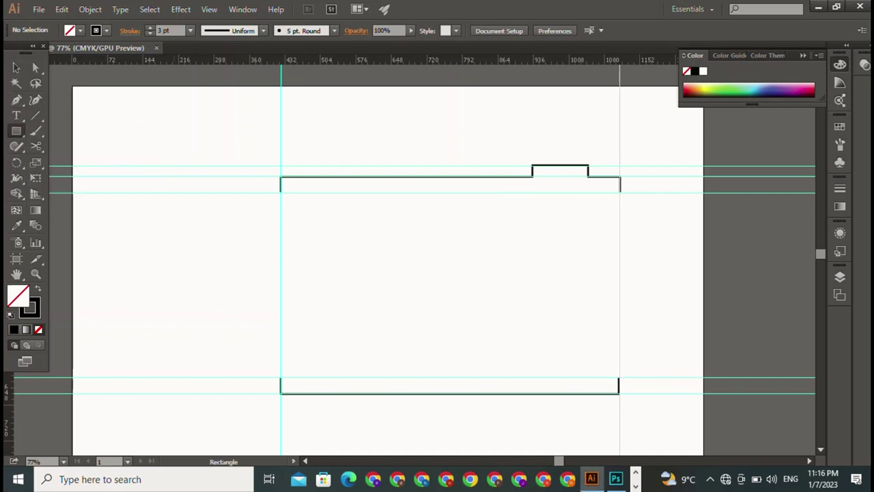
left_click_drag(174, 121, 224, 146)
mouse_move(224, 146)
left_mouse_down()
mouse_move(216, 140)
mouse_move(560, 177)
left_mouse_up()
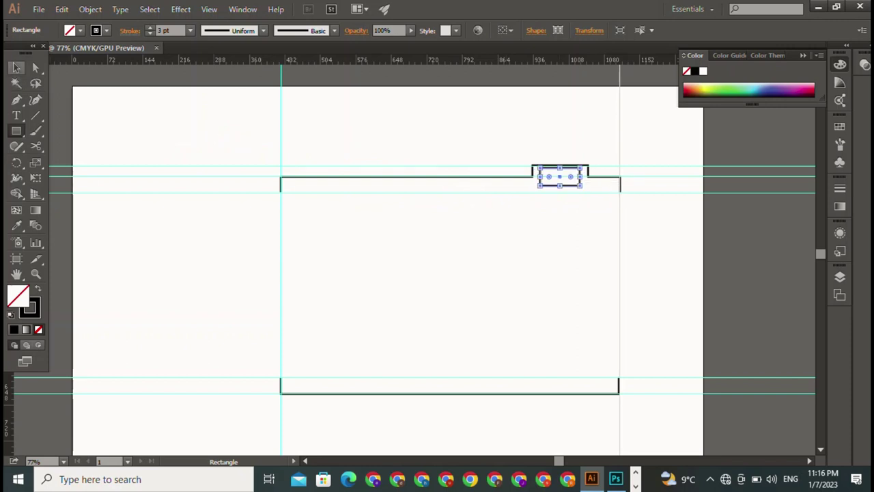
key("ctrl+shift+a")
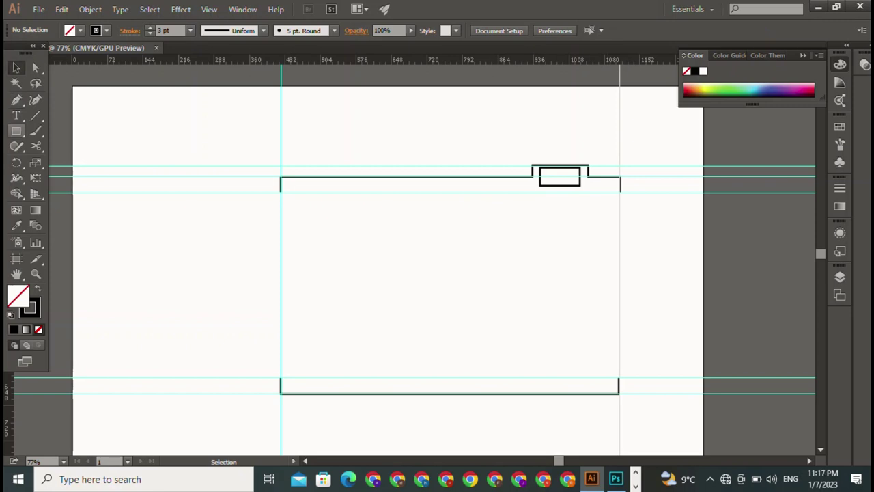
Draw a small rounded rectangle and move it into the tab's box.
left_click(16, 132)
left_click_drag(354, 110, 372, 120)
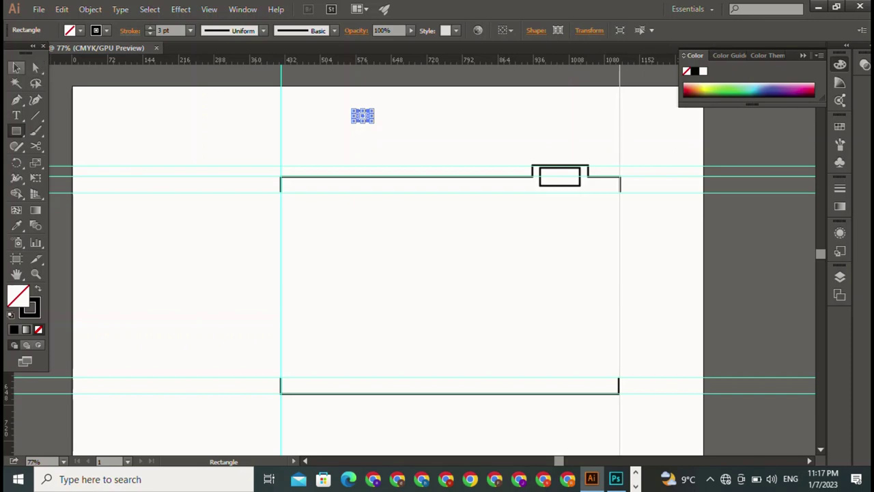
key("v")
key("ctrl+shift+a")
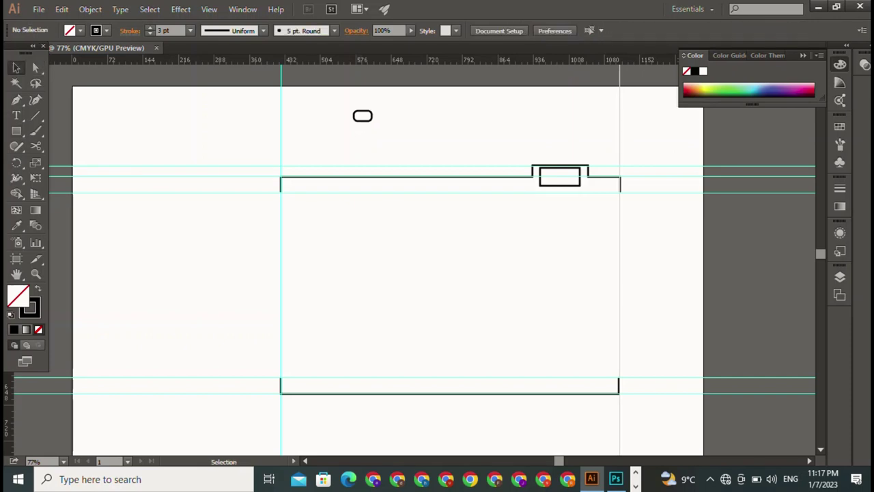
left_click_drag(363, 115, 560, 178)
key("ctrl+shift+a")
left_click(17, 130)
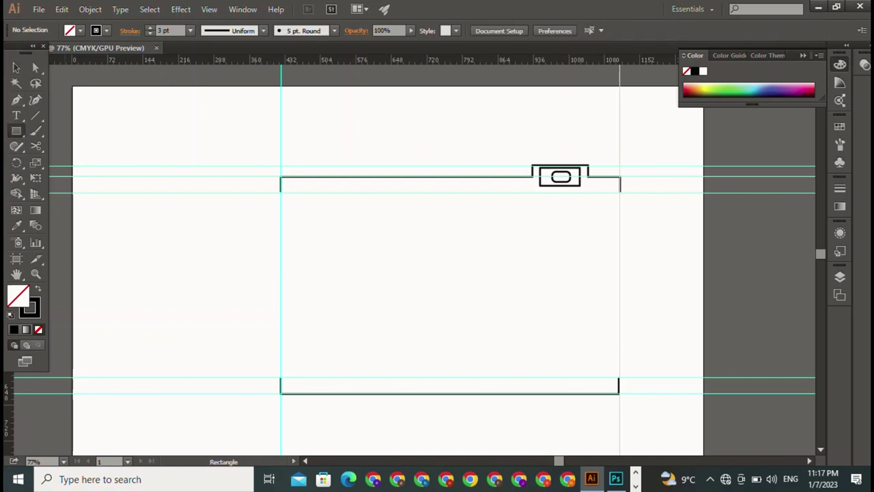
Draw a tiny 12.987 pt circle and centre it inside the rounded rectangle in the top tab.
right_click(131, 115)
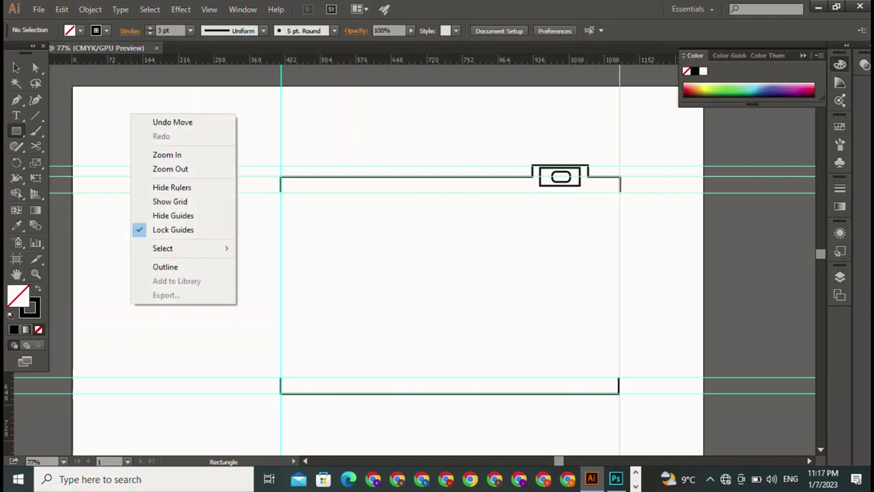
left_click_drag(16, 130, 69, 160)
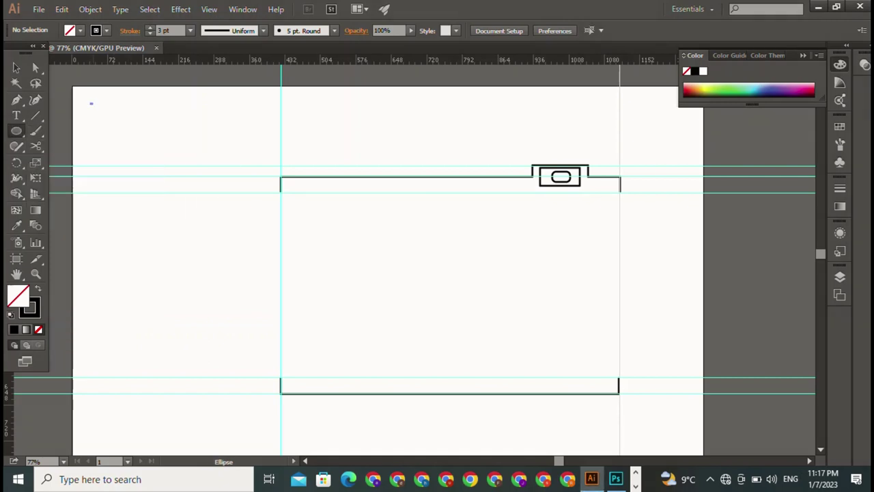
left_click_drag(89, 101, 97, 110)
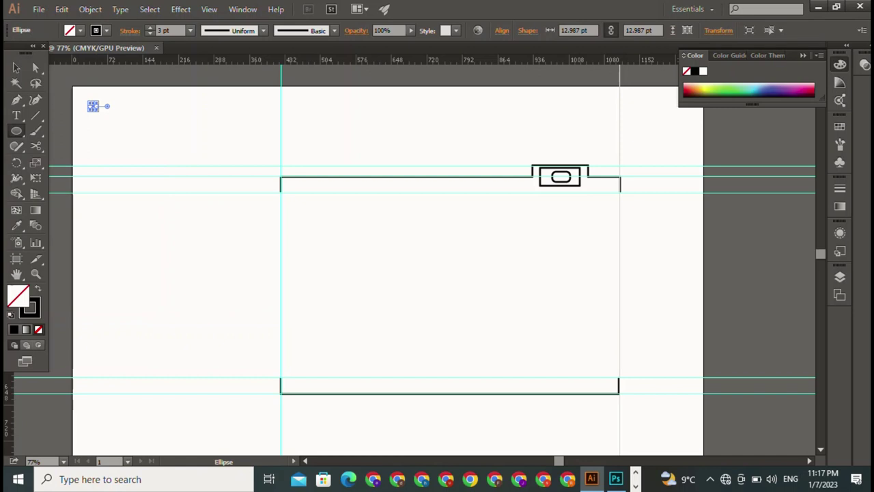
left_click(17, 68)
key("ctrl+shift+a")
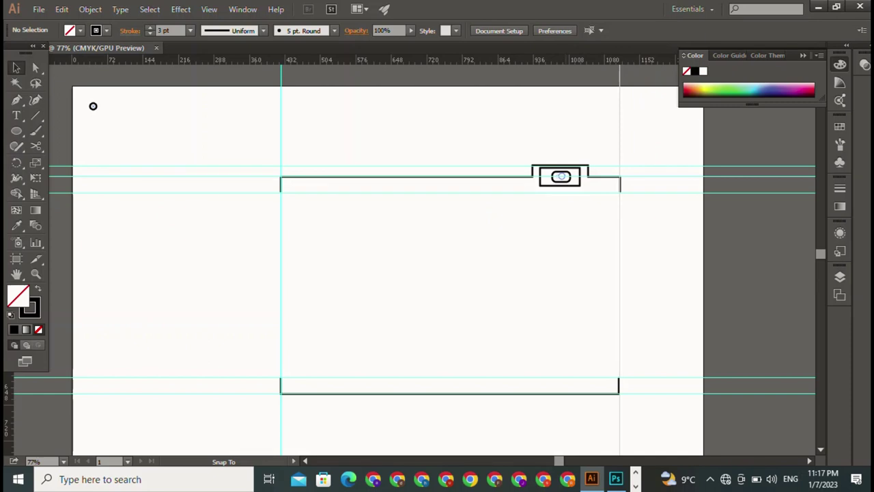
left_click(561, 177)
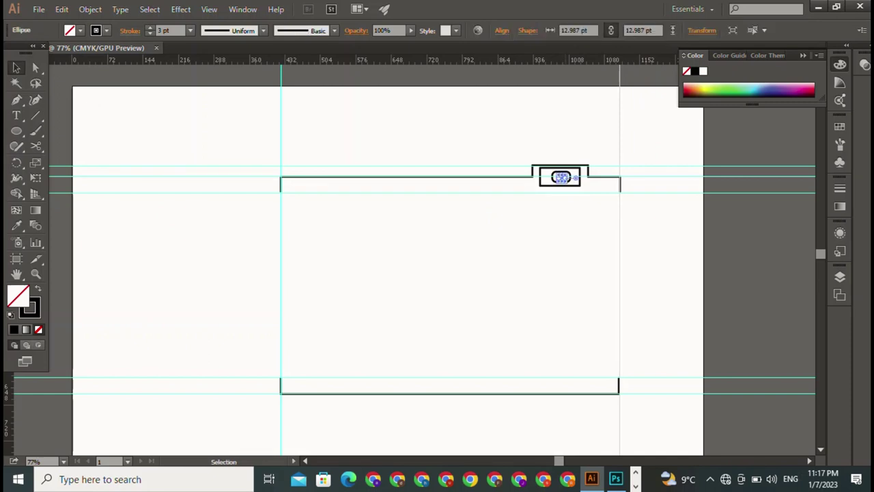
key("ctrl+shift+a")
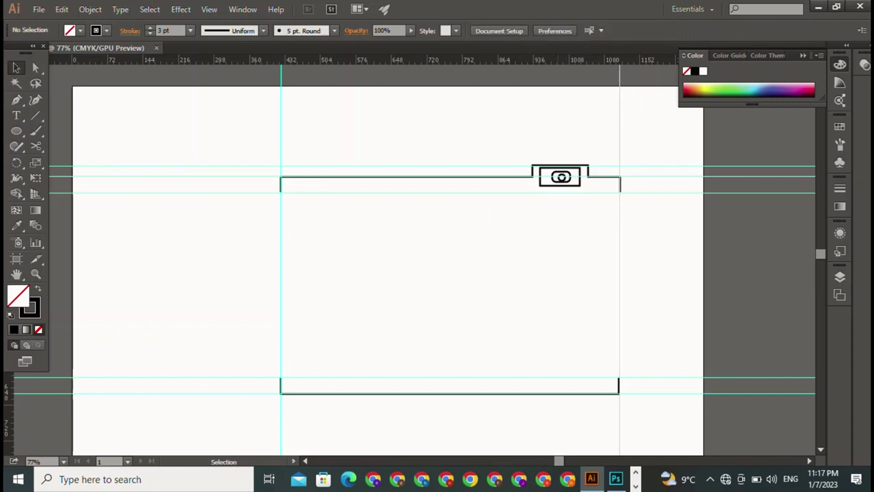
left_click(561, 176)
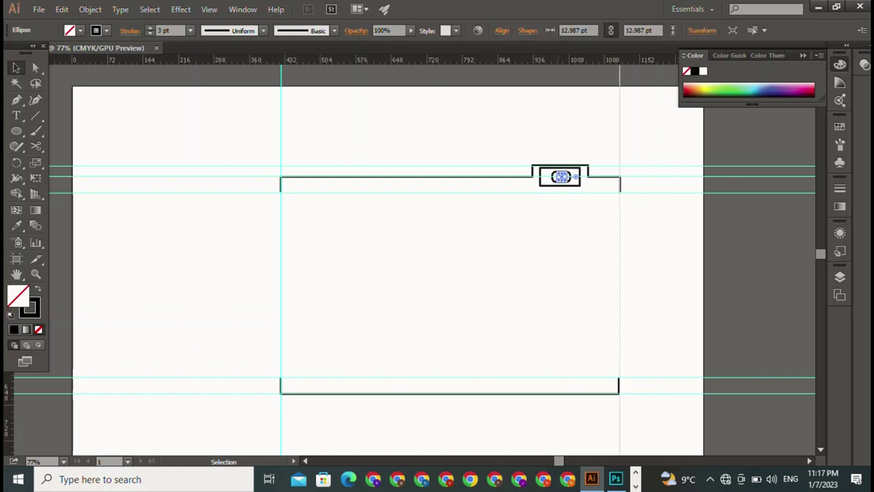
key("ctrl+shift+a")
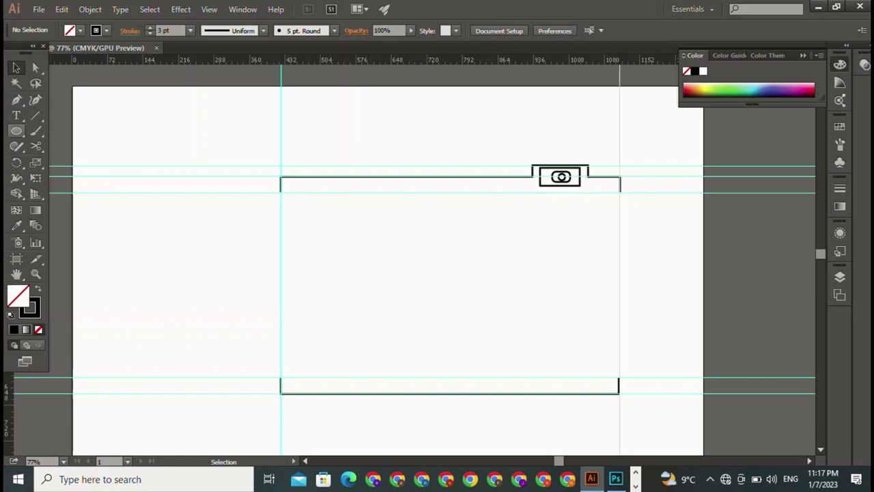
Draw a circle and a rectangle across its middle in the empty top-left area.
left_click(17, 130)
left_click_drag(157, 109, 191, 143)
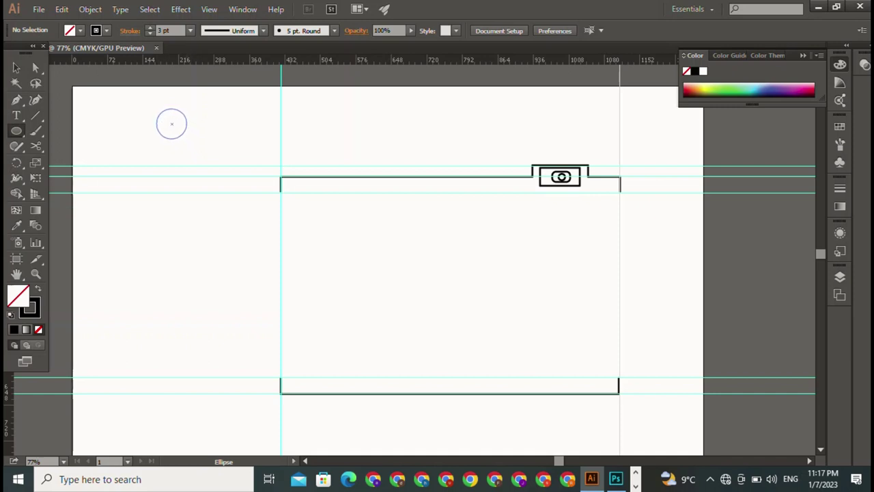
left_click_drag(192, 144, 188, 141)
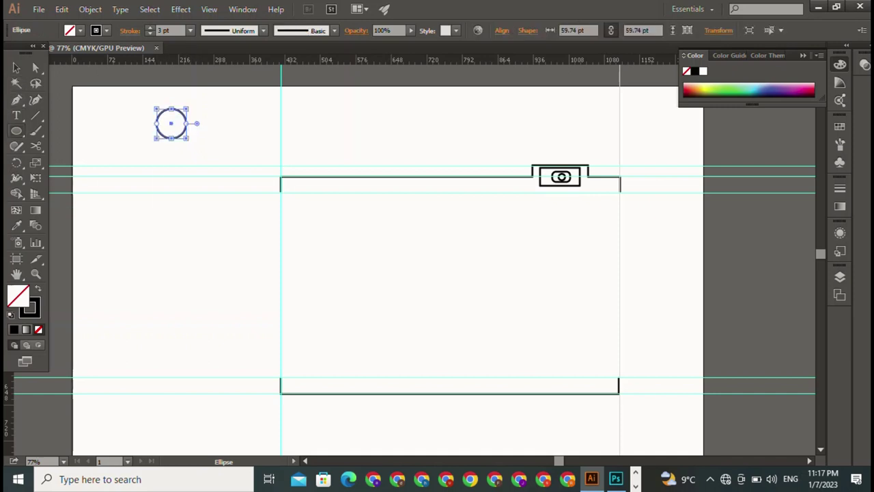
left_click_drag(17, 131, 62, 144)
key("m")
left_click_drag(146, 112, 219, 138)
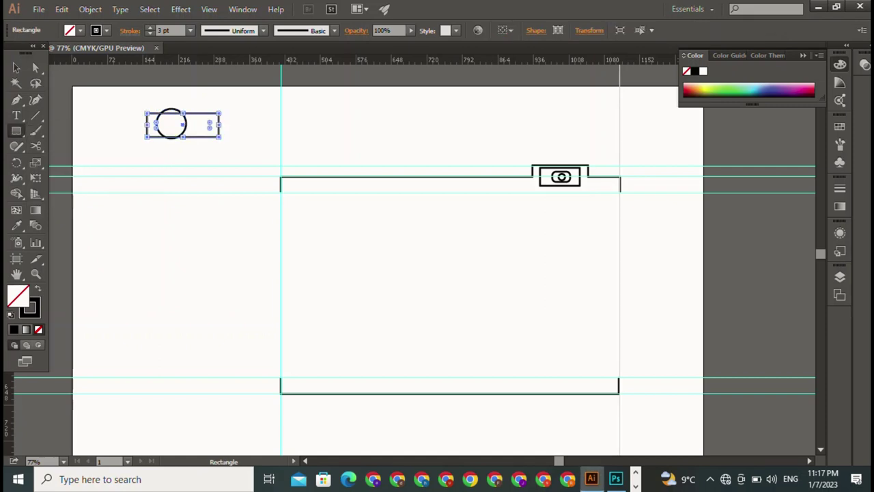
left_click(17, 68)
key("ctrl+shift+a")
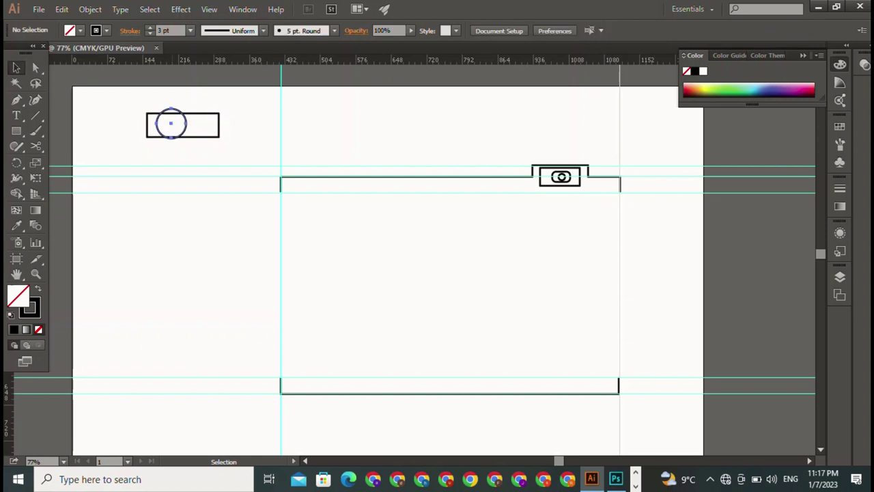
Align the circle on the rectangle's top edge and remove all but its top half with Shape Builder.
left_click_drag(170, 123, 174, 118)
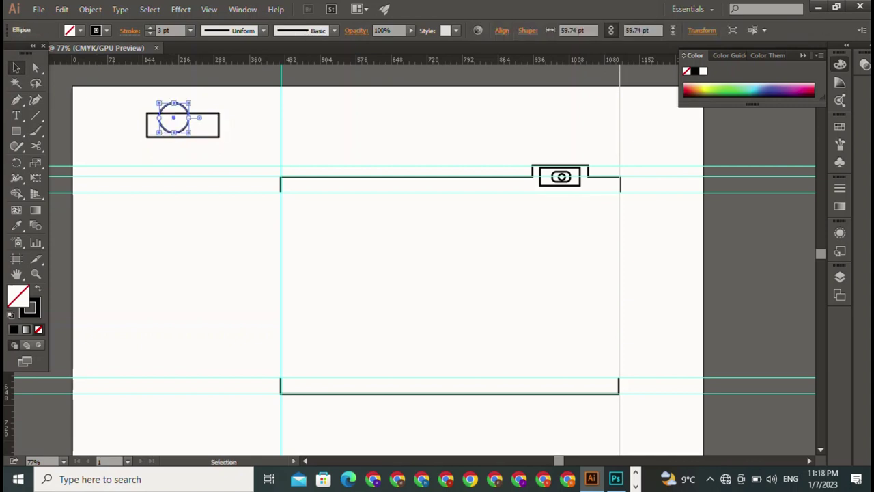
left_click_drag(133, 94, 225, 142)
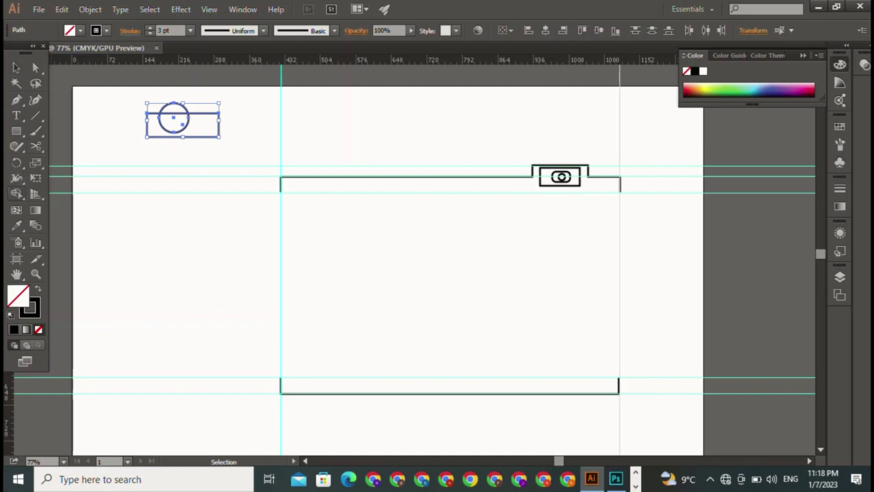
key("shift+m")
mouse_move(211, 122)
left_mouse_down()
mouse_move(230, 102)
mouse_move(186, 129)
mouse_move(179, 123)
left_mouse_up()
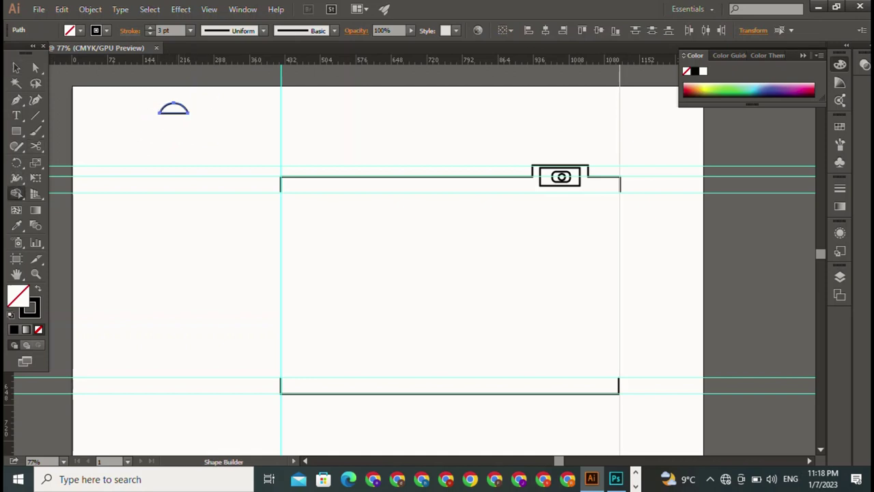
Group the half-circle and set it on the body's top edge near the left end.
left_click(17, 67)
left_click(136, 137)
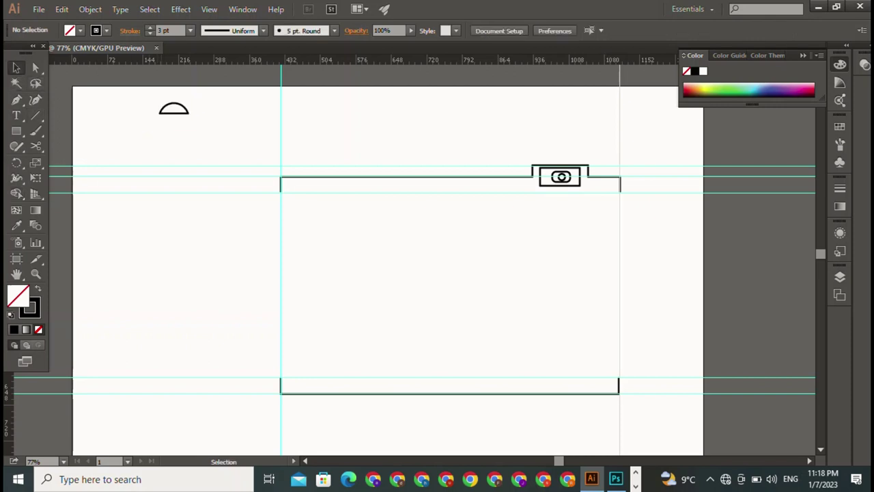
left_click_drag(174, 109, 301, 155)
left_click(301, 123)
left_click(301, 153)
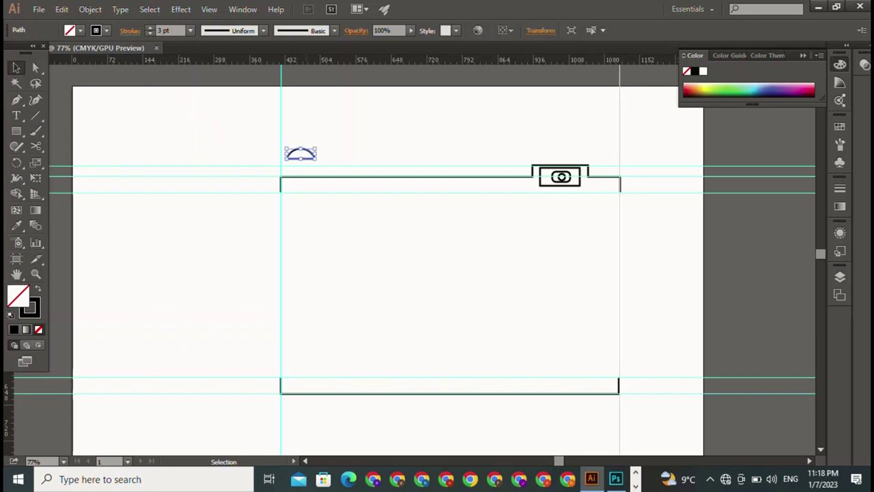
right_click(301, 153)
left_click(321, 225)
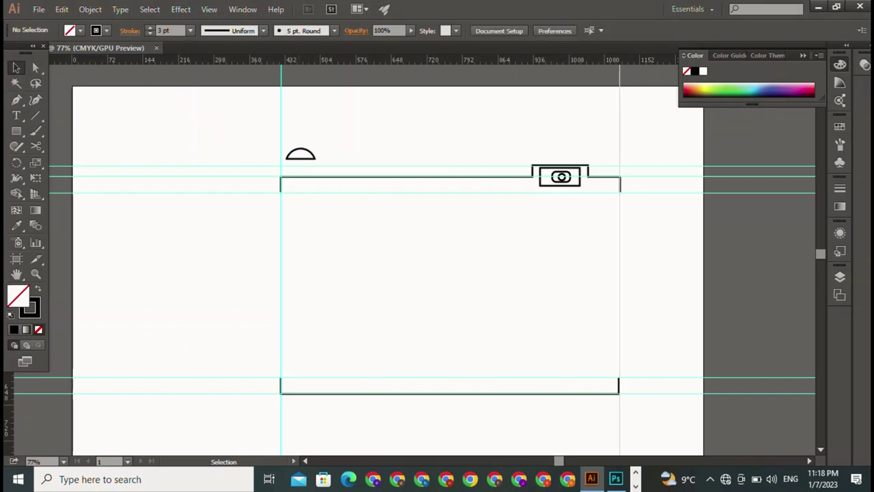
left_click(301, 154)
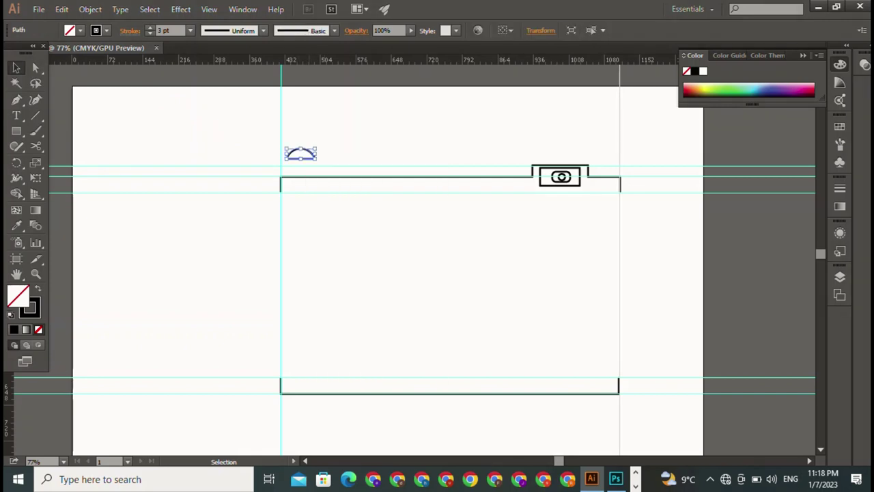
left_click_drag(300, 155, 318, 171)
key("ctrl+shift+a")
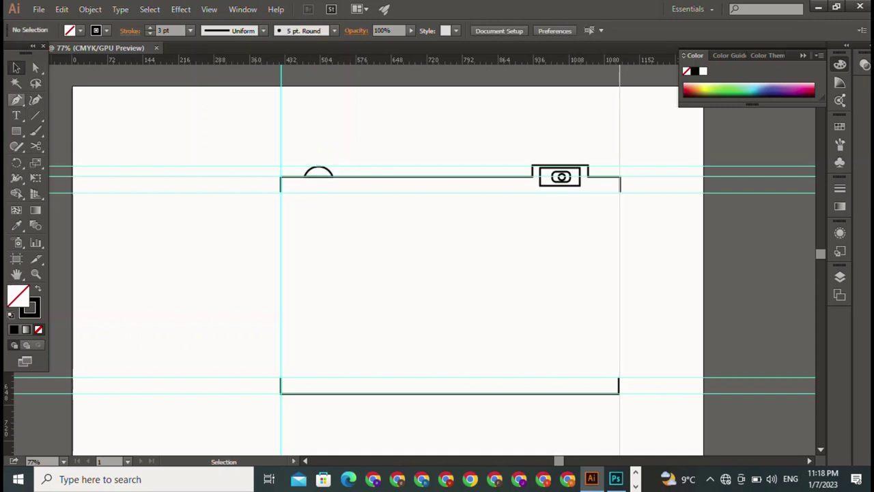
Draw a thin flat rectangle and place it on the camera's top edge.
left_click(17, 131)
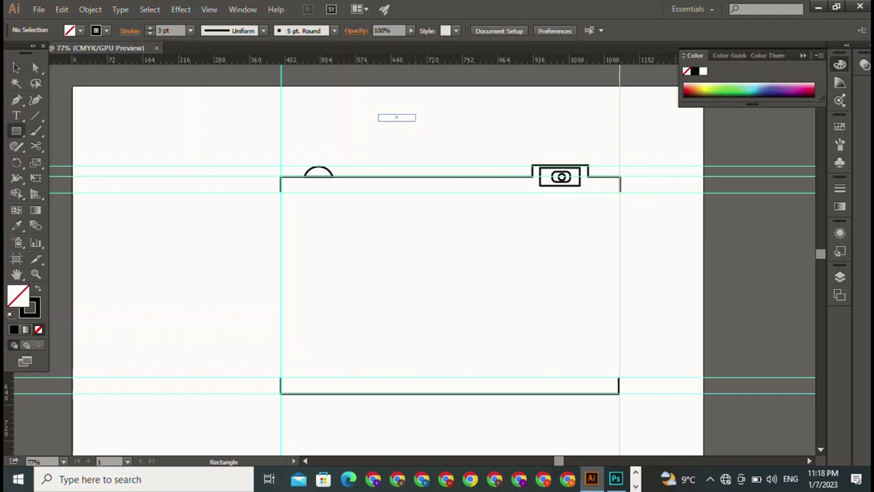
left_click_drag(385, 116, 417, 122)
key("v")
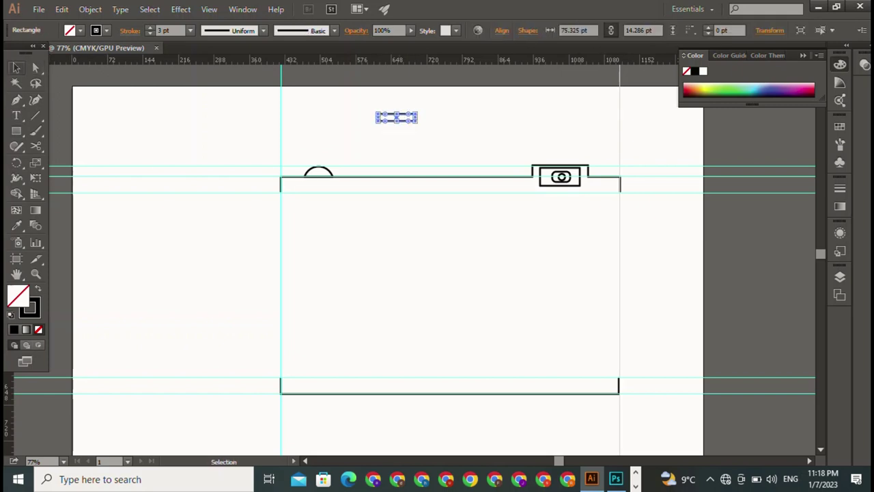
key("ctrl+shift+a")
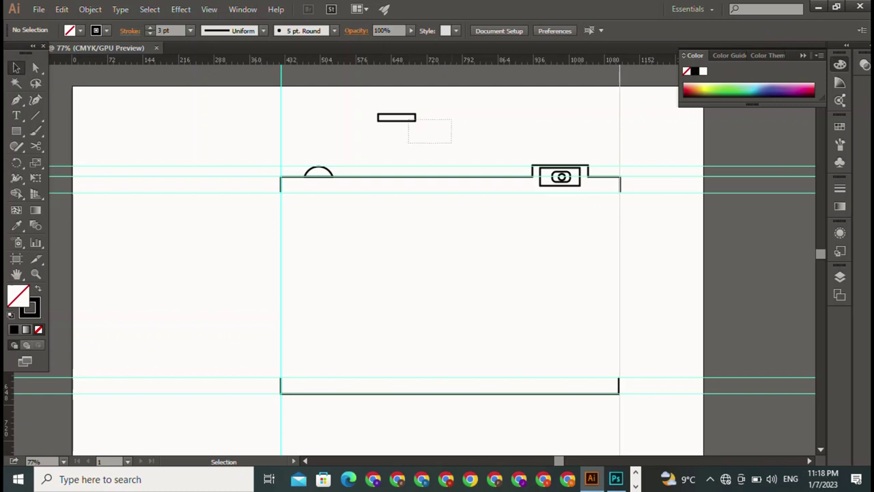
mouse_move(452, 142)
left_mouse_down()
mouse_move(405, 117)
mouse_move(413, 118)
left_mouse_up()
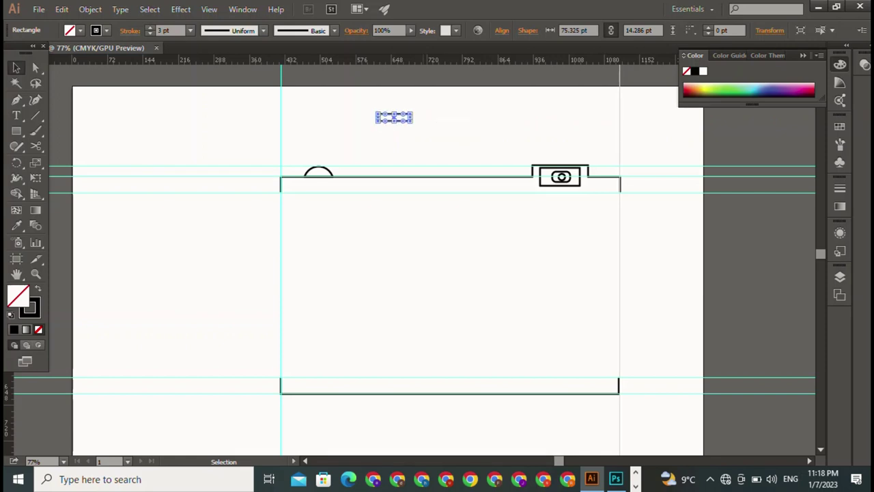
key("ctrl+shift+a")
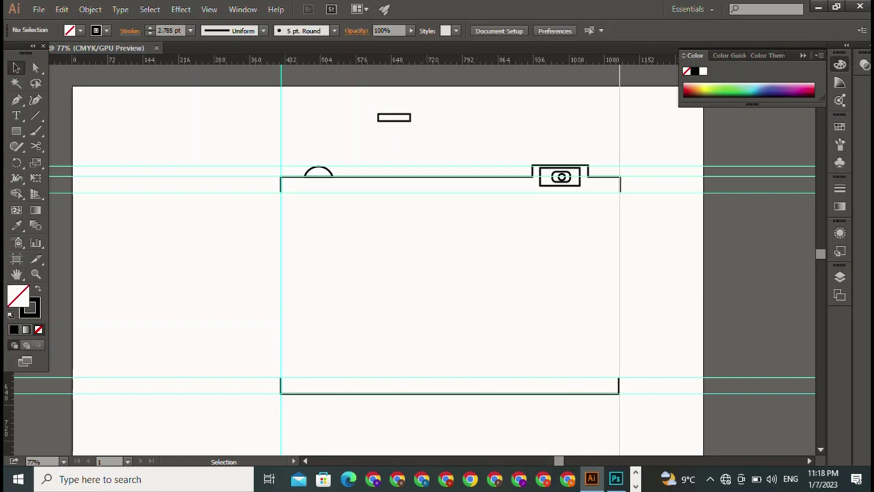
left_click_drag(394, 117, 502, 172)
key("ctrl+shift+a")
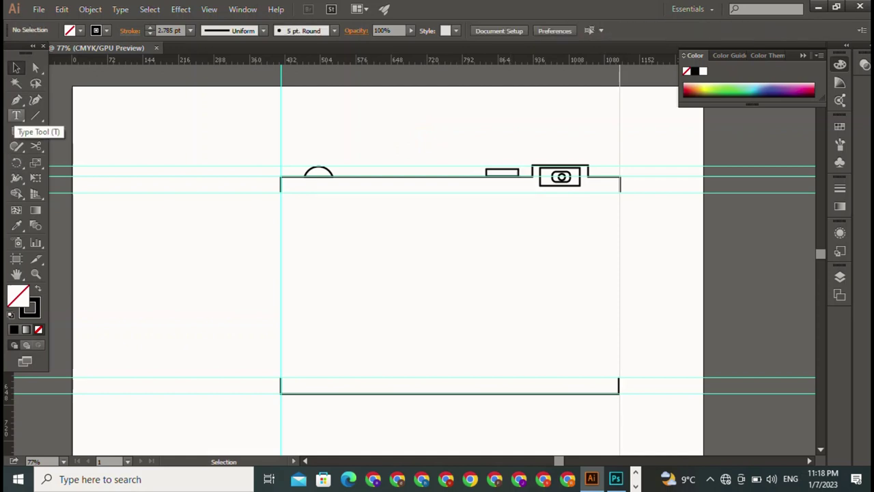
Draw a tiny rectangle, flatten it, and stack it on top of the flat rectangle.
left_click(16, 131)
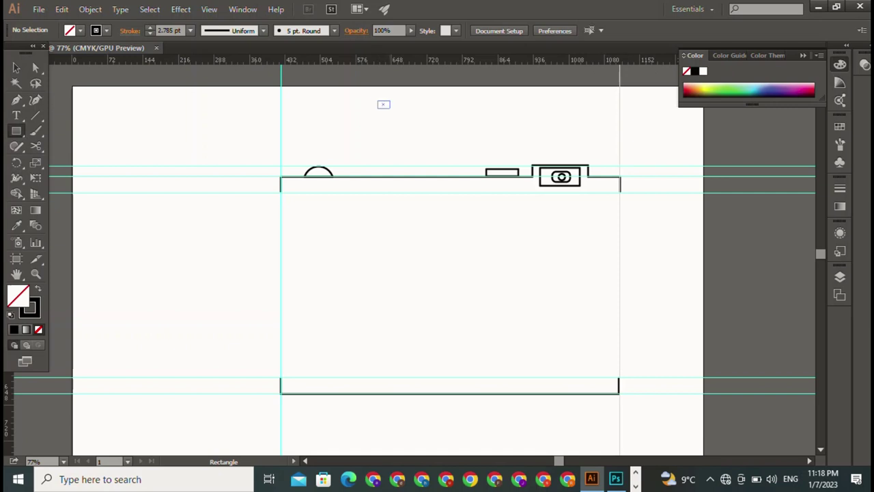
left_click_drag(375, 98, 390, 112)
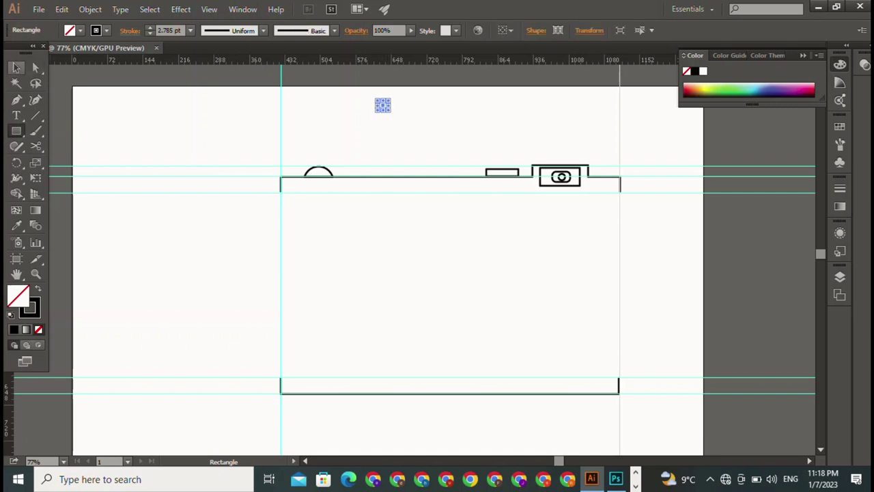
left_click(17, 68)
key("ctrl+shift+a")
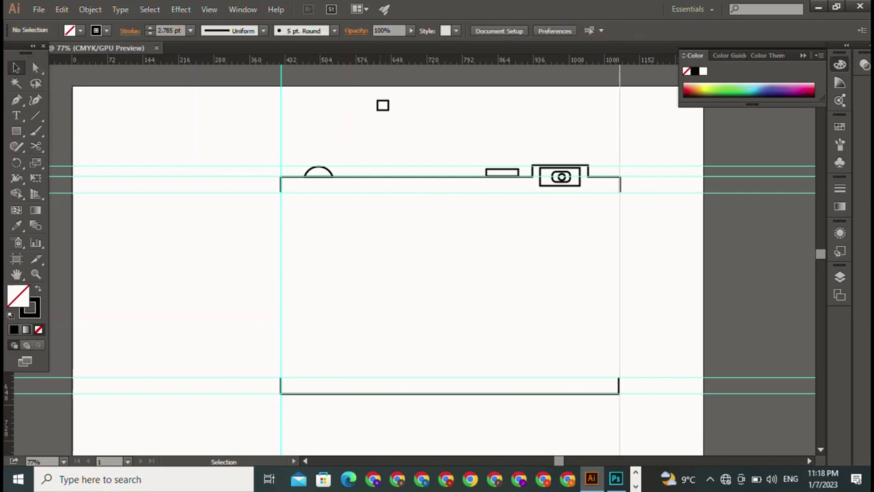
left_click_drag(382, 105, 512, 164)
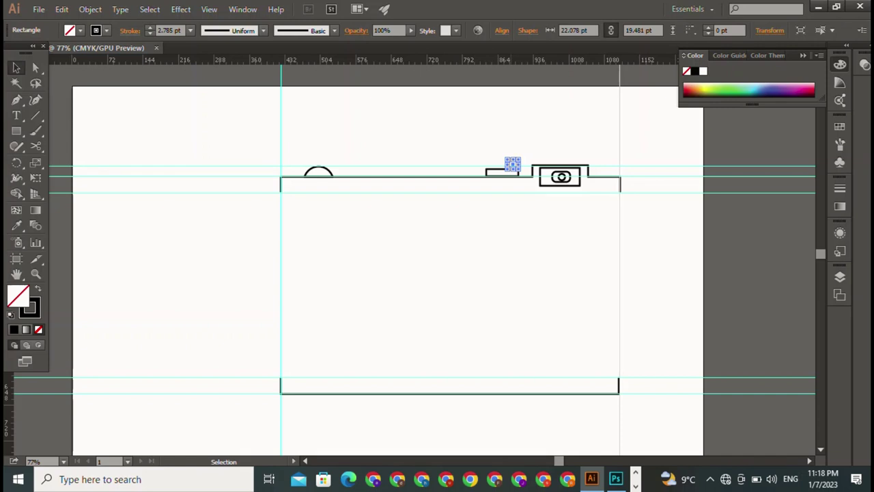
left_click_drag(512, 164, 512, 164)
key("ctrl+shift+a")
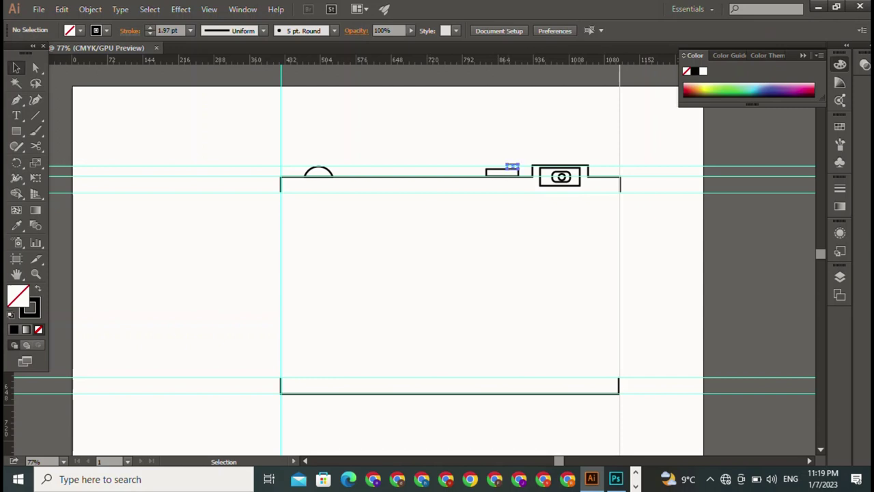
left_click_drag(513, 166, 506, 165)
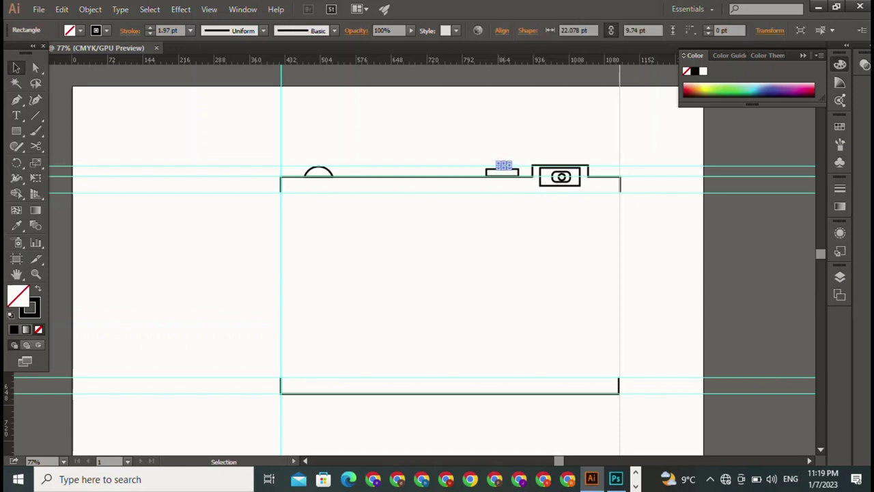
key("ctrl+shift+a")
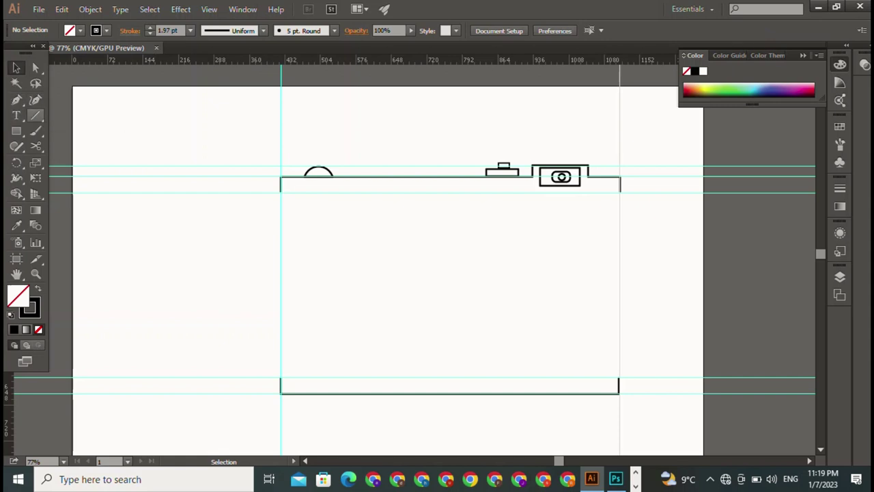
Draw a large lens circle in the body and horizontally centre it on the camera body.
left_click(16, 131)
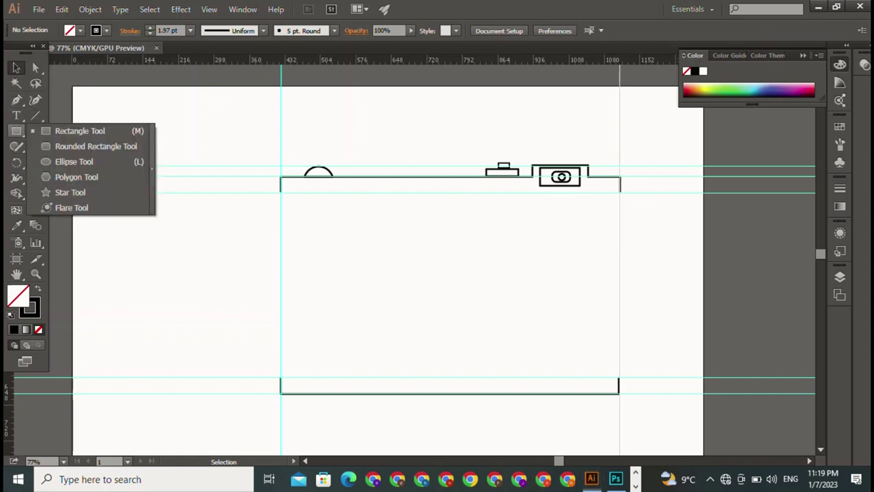
left_click(73, 161)
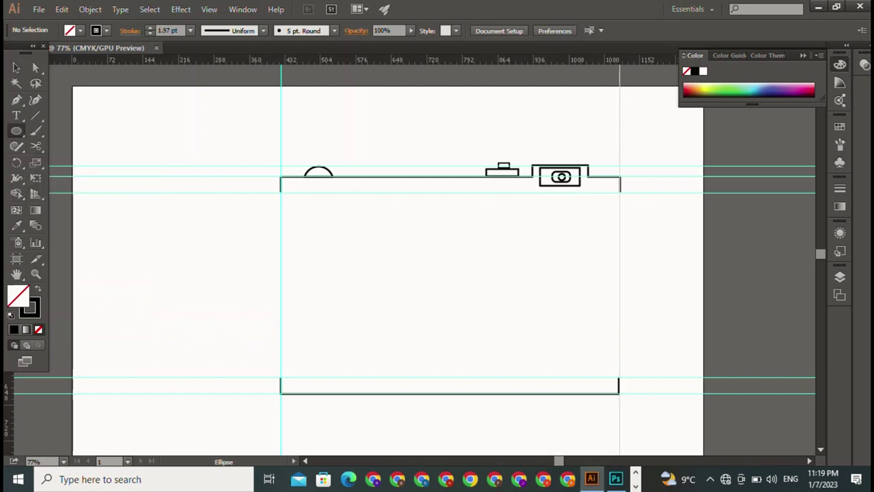
left_click_drag(386, 235, 484, 334)
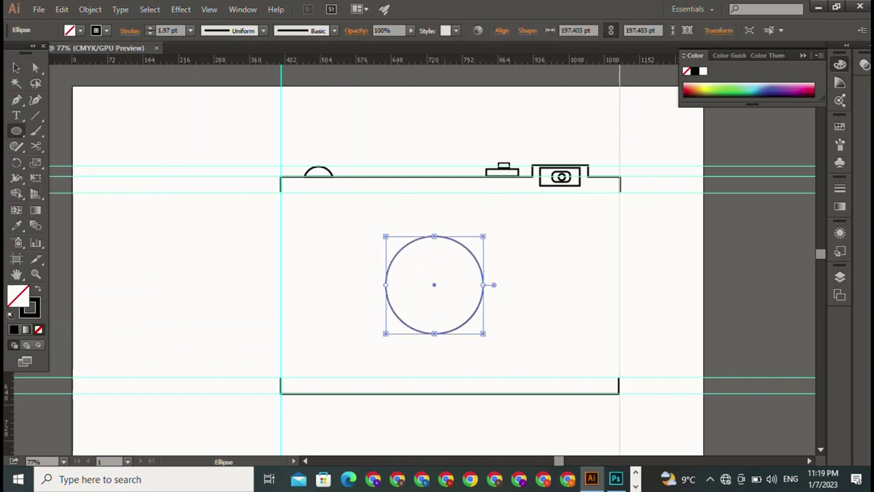
left_click_drag(483, 236, 520, 201)
left_click_drag(452, 266, 442, 272)
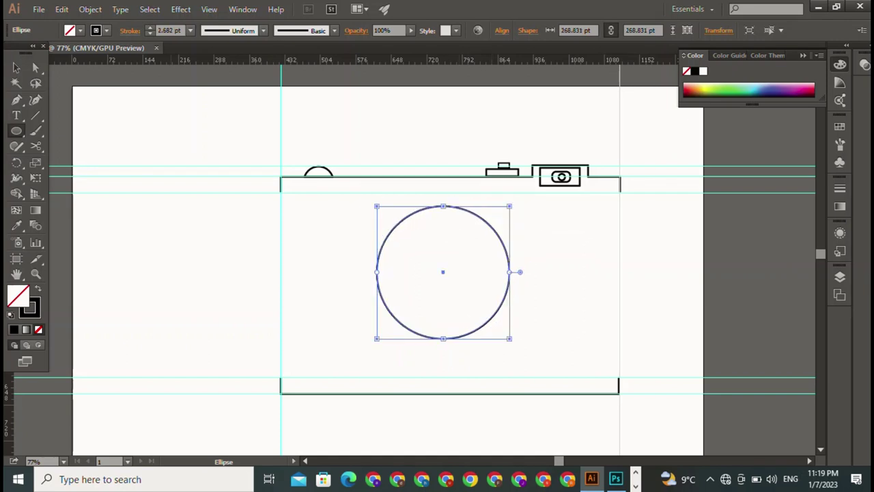
left_click(15, 67)
mouse_move(367, 110)
left_mouse_down()
mouse_move(431, 213)
mouse_move(459, 401)
left_mouse_up()
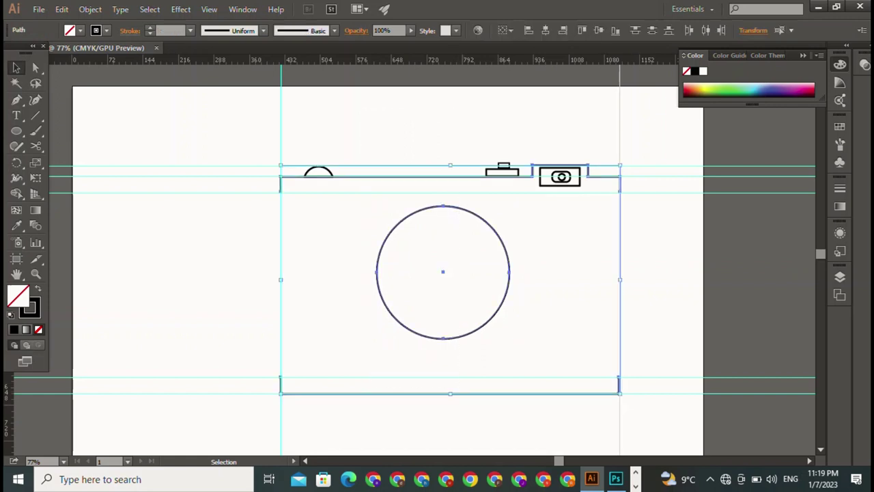
left_click(545, 30)
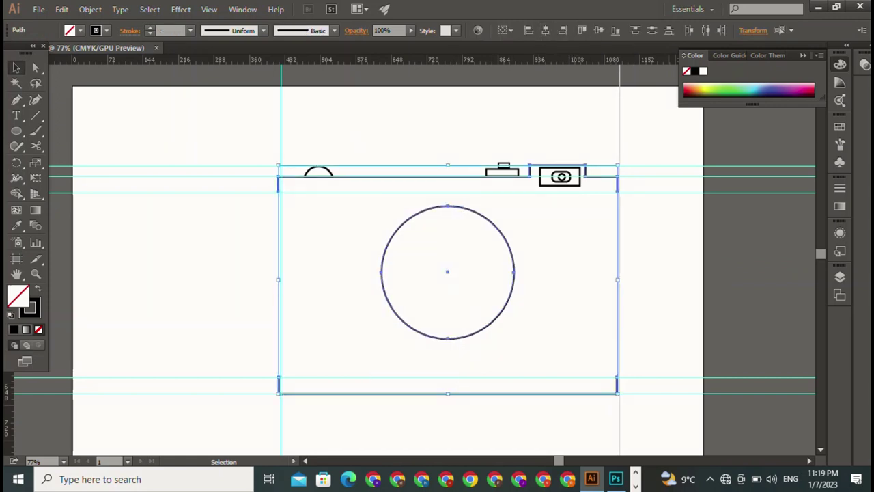
key("ctrl+shift+a")
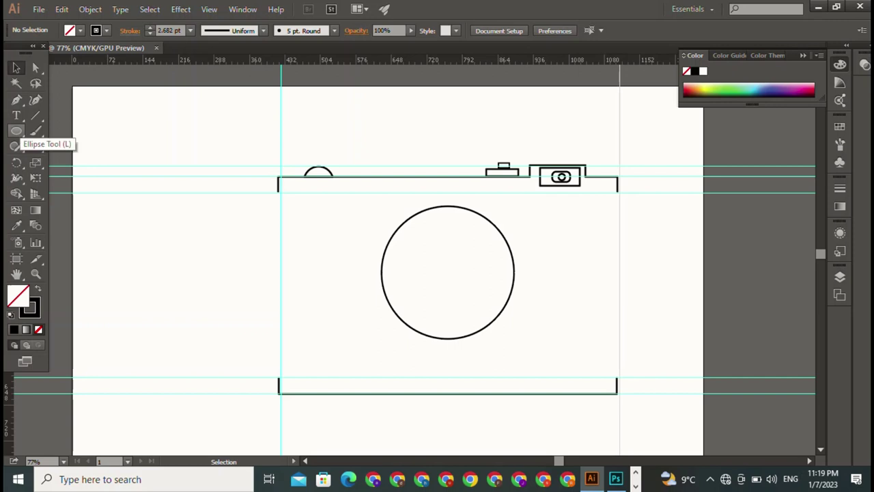
Draw a smaller inner circle concentric with the large lens circle.
left_click(16, 130)
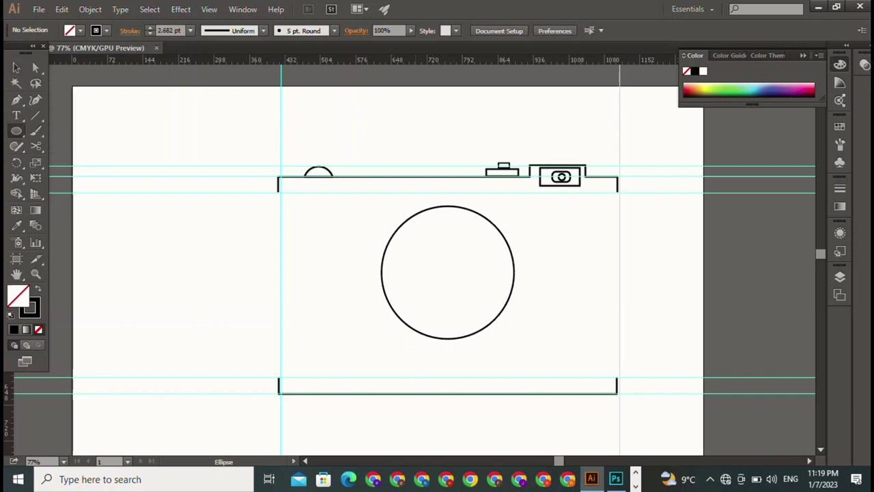
left_click_drag(410, 235, 487, 312)
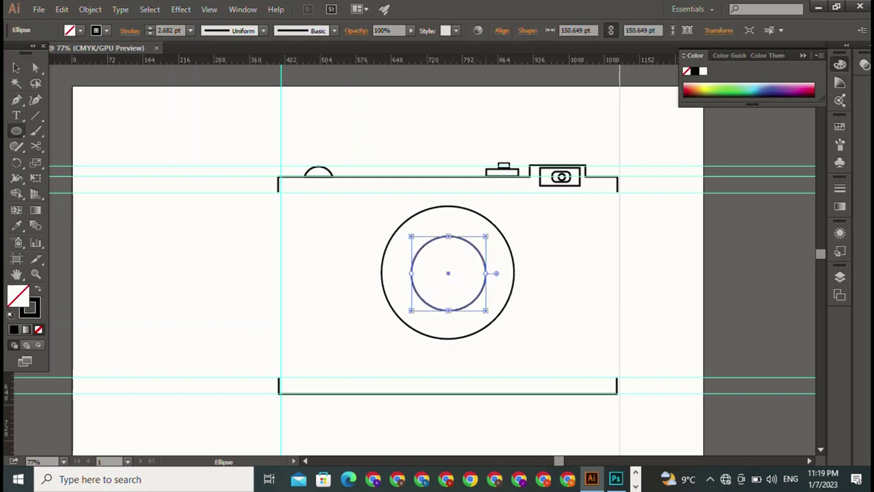
left_click(16, 67)
key("ctrl+shift+a")
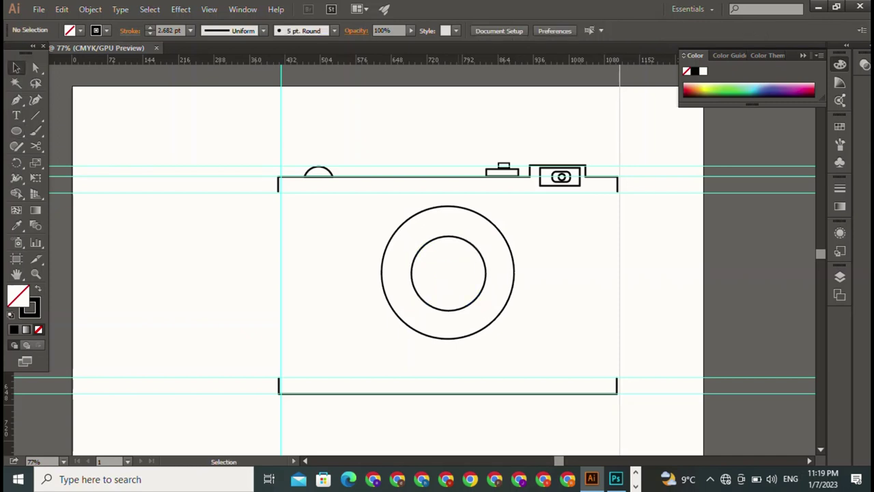
left_click(485, 273)
left_click(514, 267, "shift")
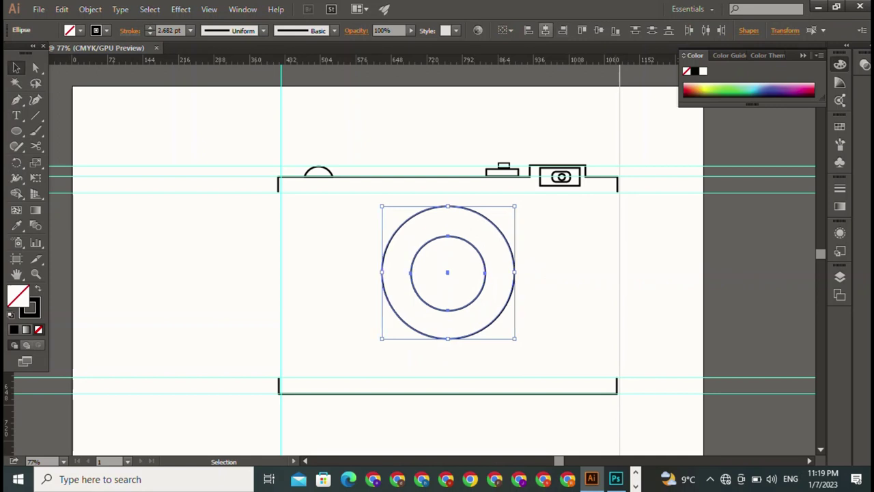
key("ctrl+shift+a")
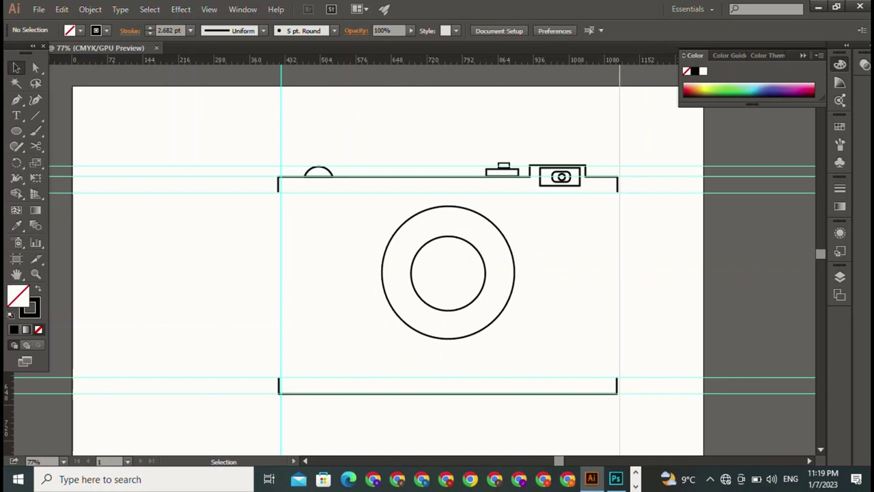
left_click(16, 115)
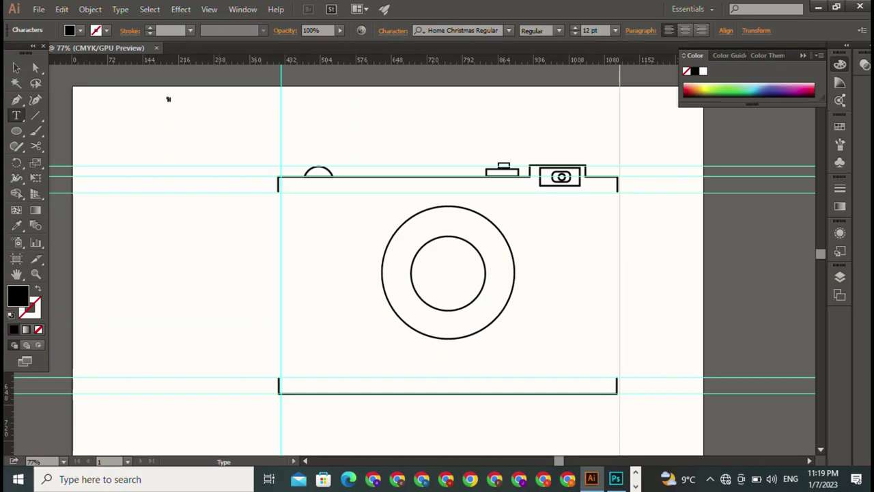
Scale the Home Christmas initials to about 51 pt and place them in the body's top-left corner.
left_click(168, 99)
left_click(17, 68)
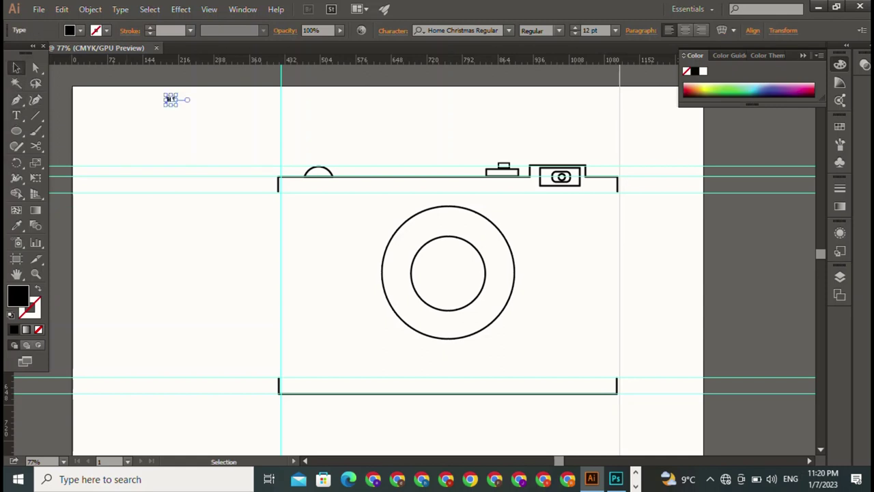
left_click_drag(178, 107, 231, 151)
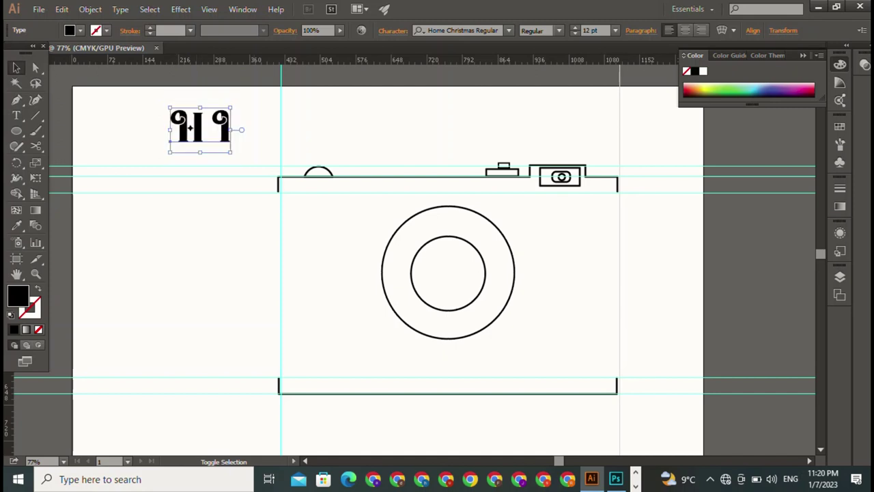
left_click_drag(231, 108, 225, 128)
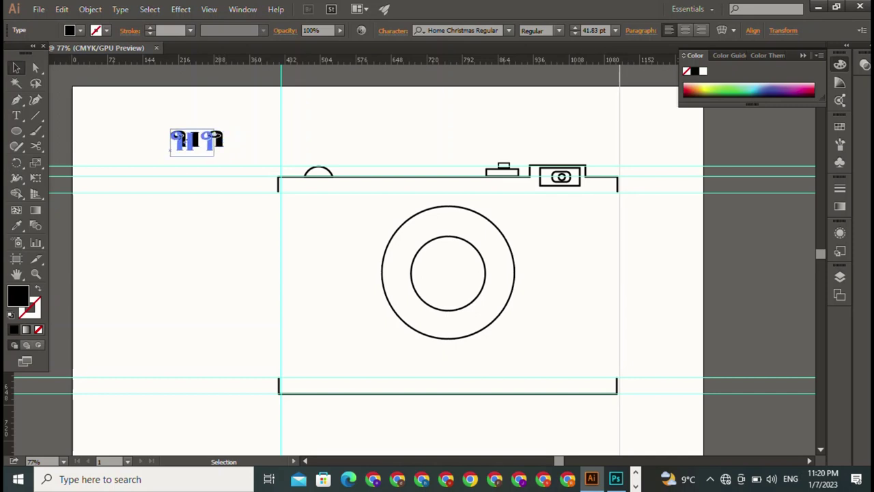
mouse_move(225, 152)
left_mouse_down()
mouse_move(213, 158)
mouse_move(270, 201)
mouse_move(311, 215)
left_mouse_up()
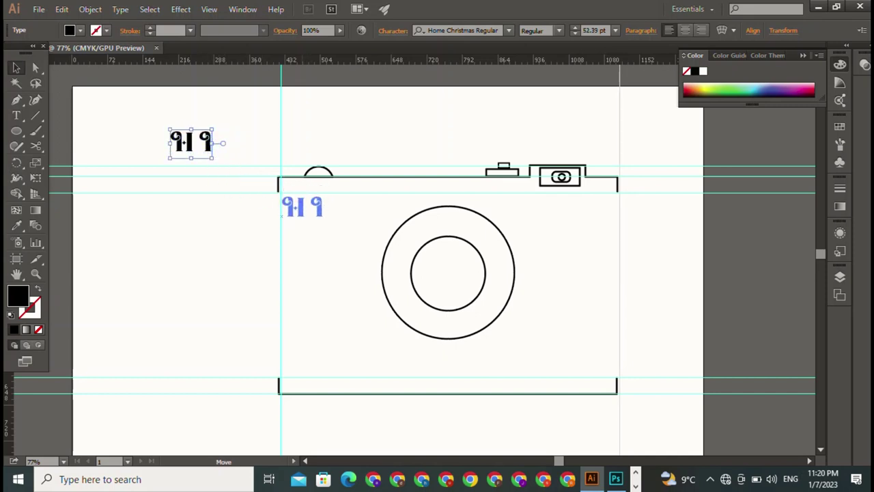
mouse_move(311, 214)
left_mouse_down()
mouse_move(307, 197)
mouse_move(329, 207)
mouse_move(327, 200)
mouse_move(279, 216)
mouse_move(377, 165)
left_mouse_up()
left_click_drag(329, 186, 308, 202)
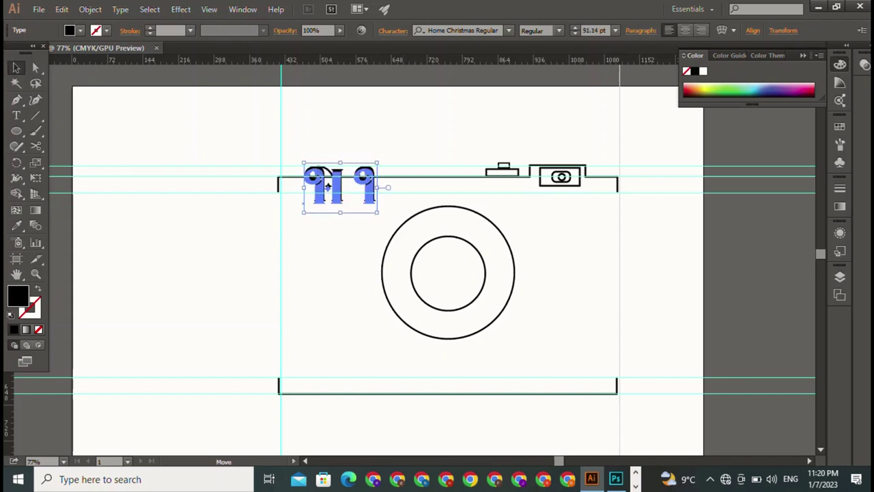
key("ctrl+shift+a")
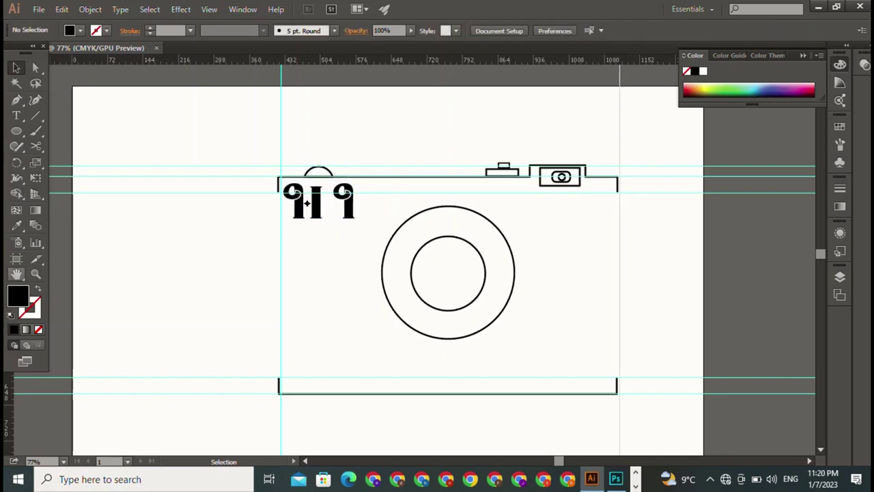
left_click(16, 115)
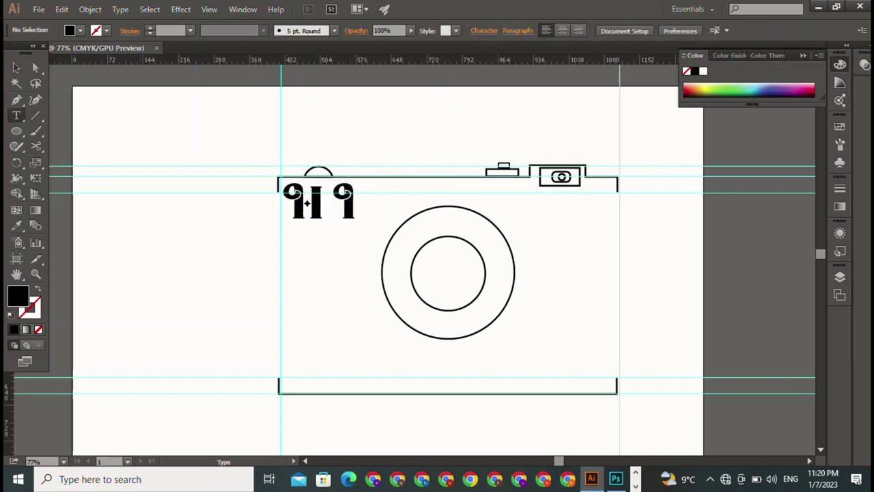
Type 'DESIGNER' on the artboard, enlarge it and move it down beside the lens.
left_click(142, 105)
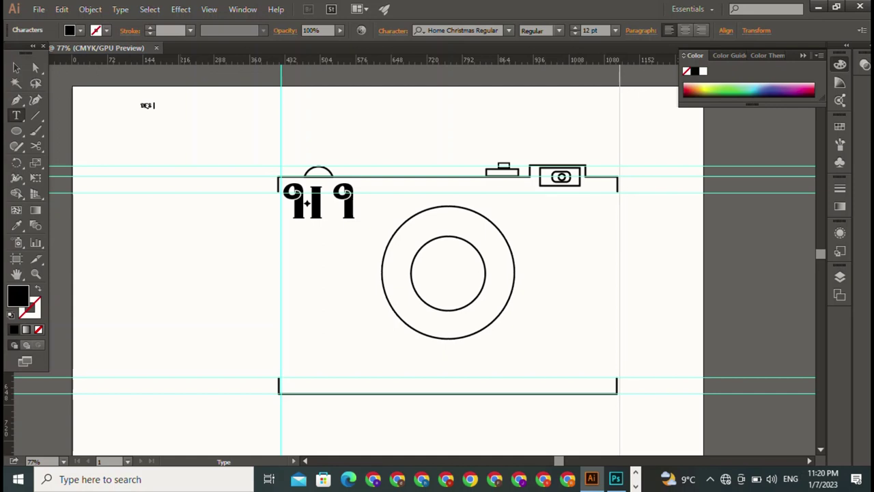
type("a")
type("G")
type("N")
type("ER")
left_click(16, 68)
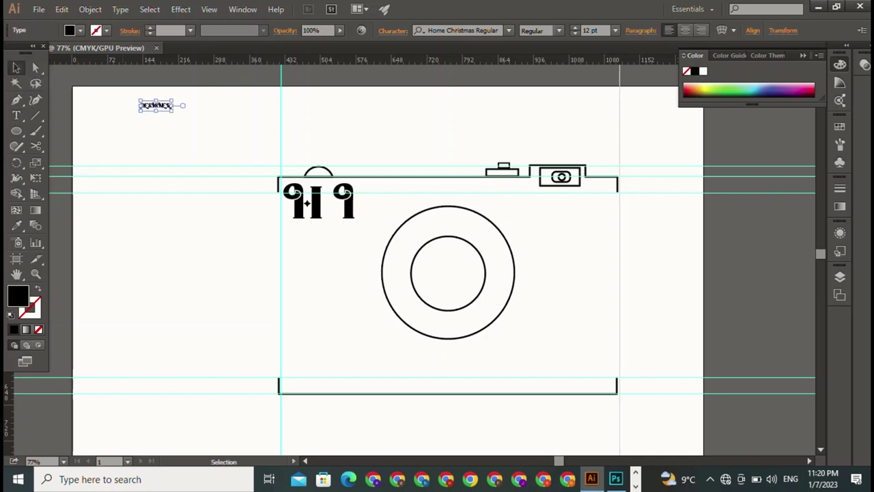
key("ctrl+shift+a")
left_click(156, 105)
key("ctrl+shift+period")
key("ctrl+shift+period")
mouse_move(172, 103)
left_mouse_down()
mouse_move(536, 295)
mouse_move(543, 343)
left_mouse_up()
Set the DESIGNER text's font to Letter Gothic Std Medium.
left_click(508, 30)
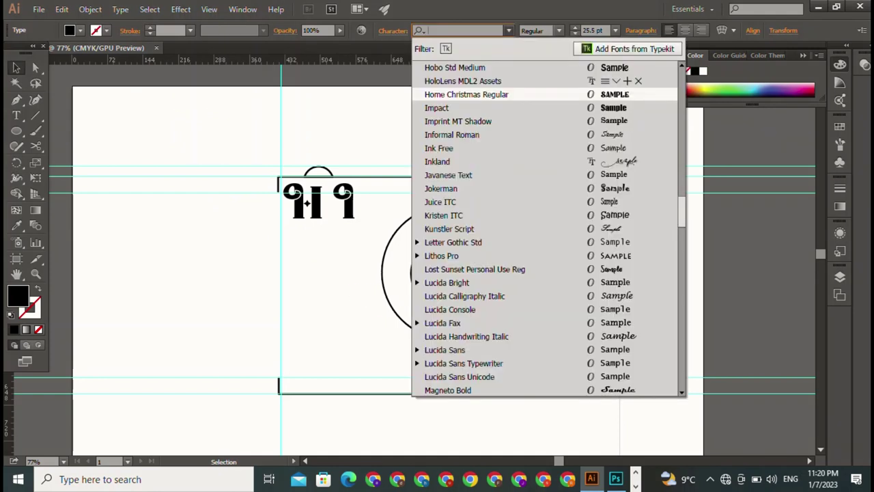
left_click(451, 119)
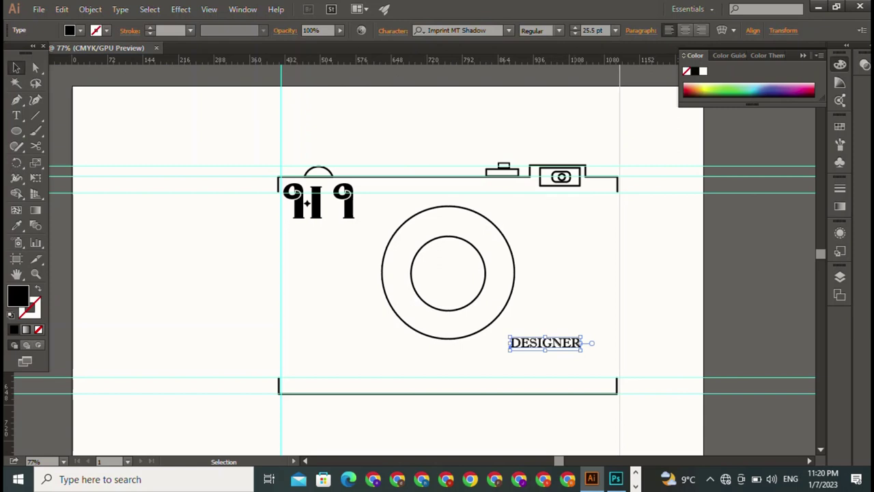
left_click(508, 30)
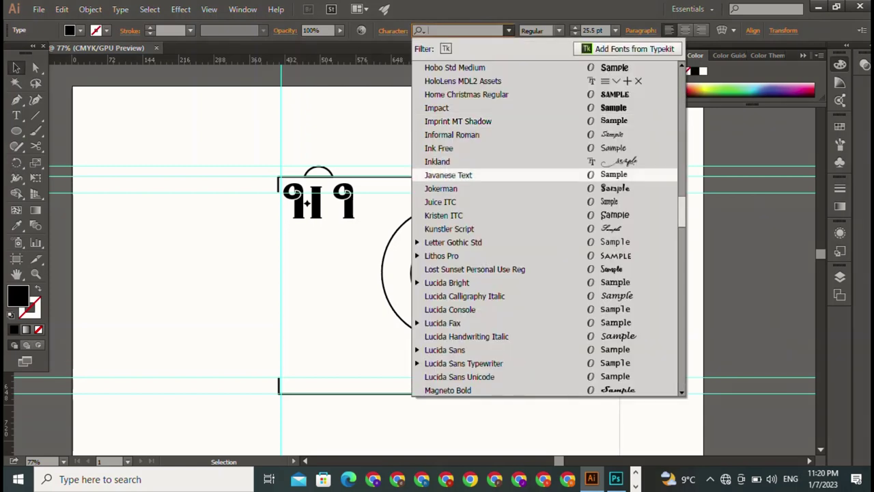
key("Up")
key("Up")
key("Return")
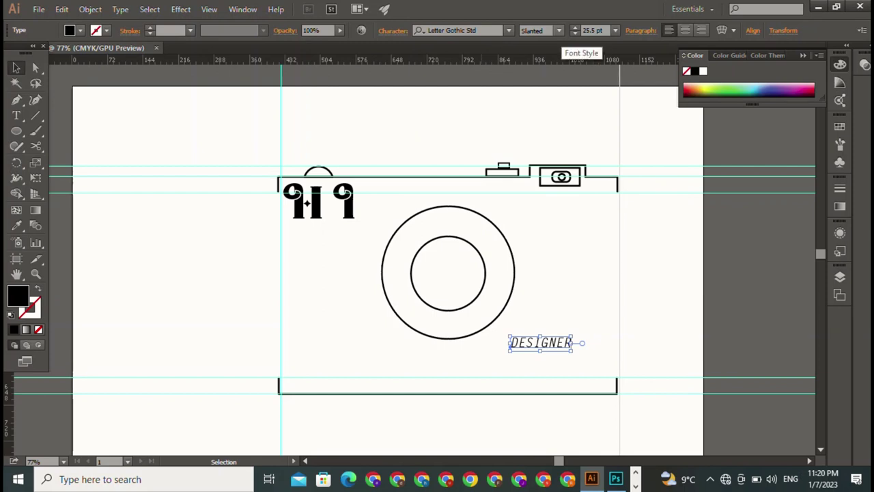
left_click(559, 30)
key("Return")
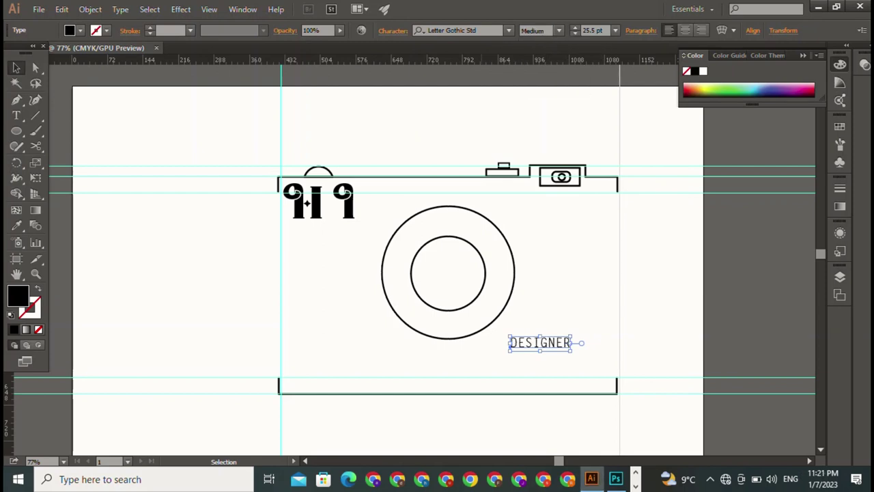
Resize DESIGNER to about 32 pt and rest it on the camera's bottom-right line.
left_click_drag(572, 342, 626, 343)
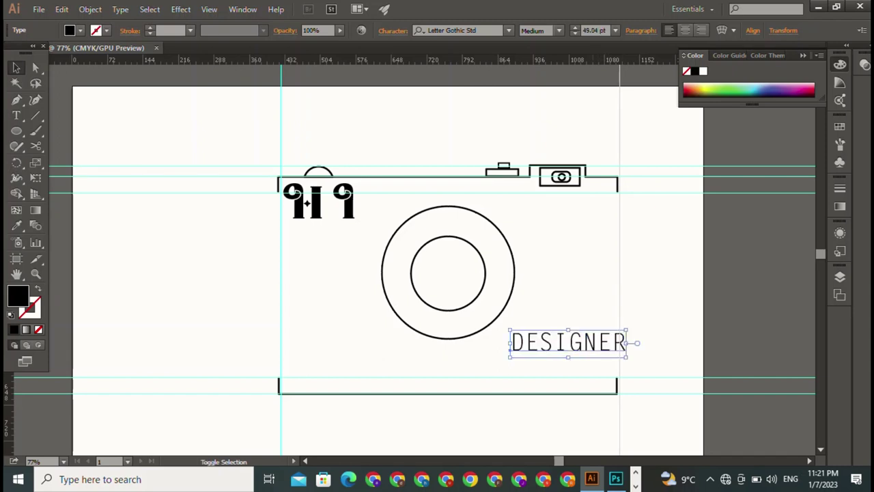
key("t")
left_click(569, 343)
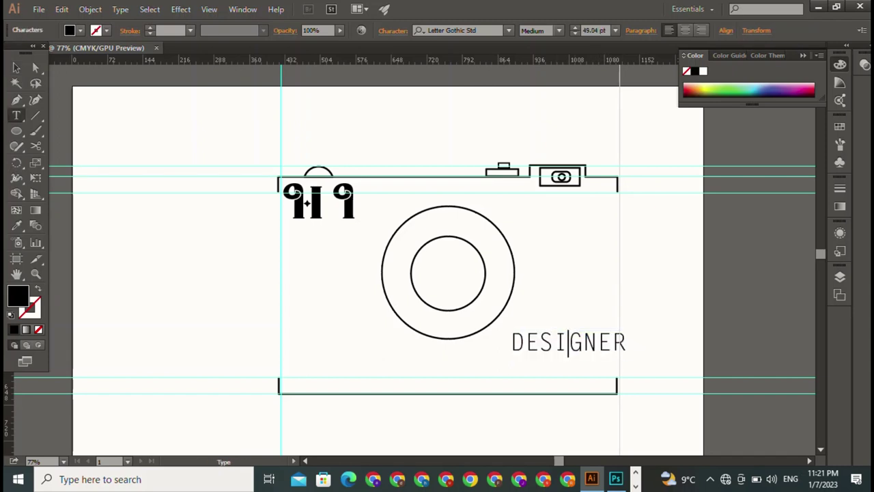
key("Escape")
left_click_drag(568, 343, 558, 381)
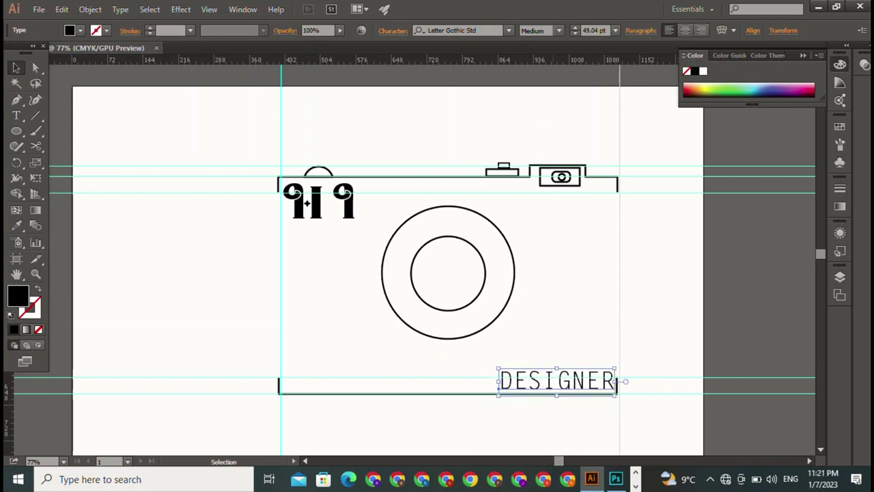
left_click_drag(558, 368, 557, 376)
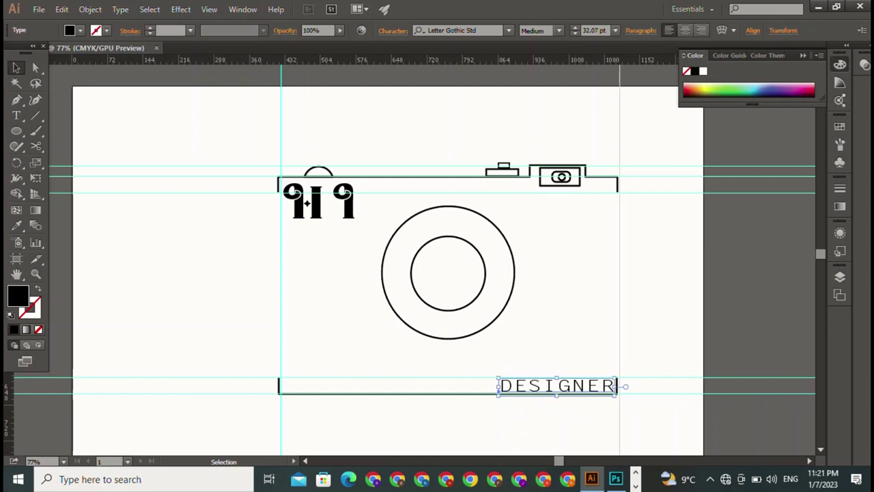
key("ctrl+shift+a")
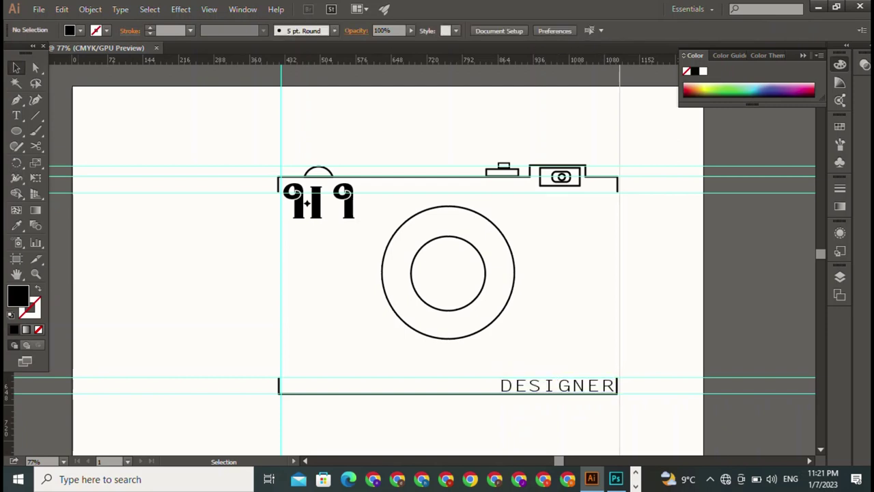
key("l")
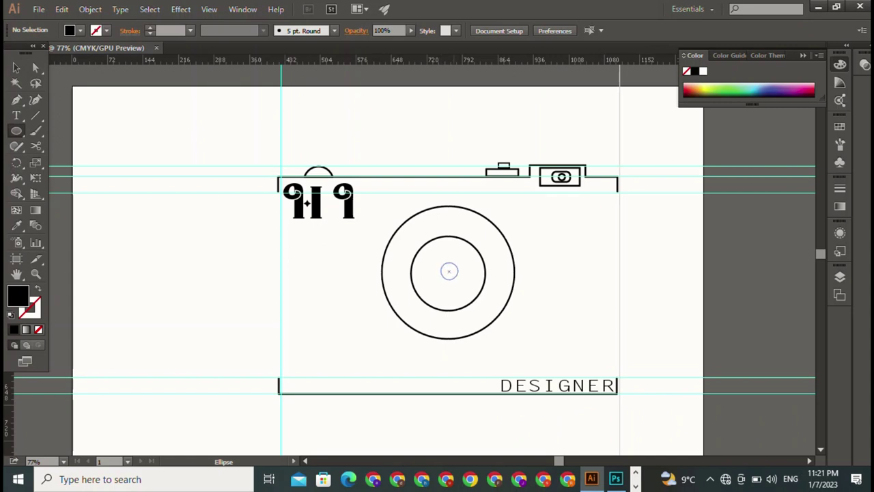
Draw a small solid black dot at the lens centre, nudging it slightly down-left.
left_click_drag(449, 271, 458, 281)
key("v")
key("ctrl+shift+a")
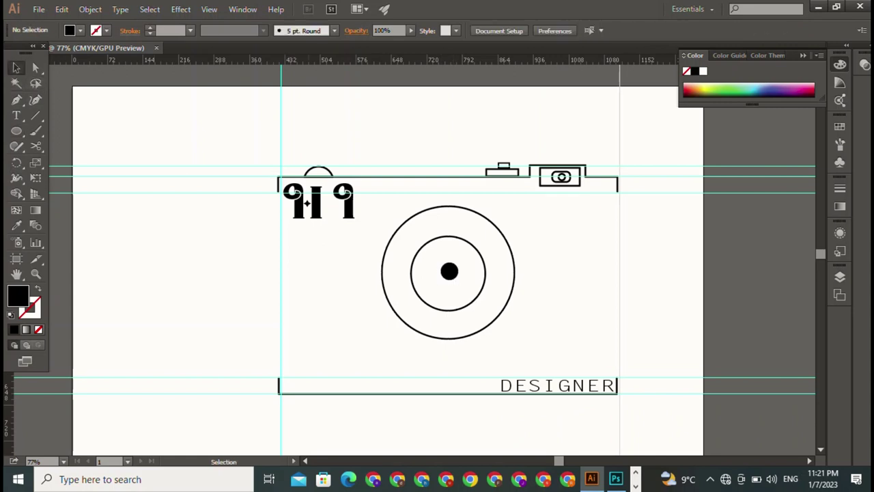
left_click_drag(449, 271, 446, 276)
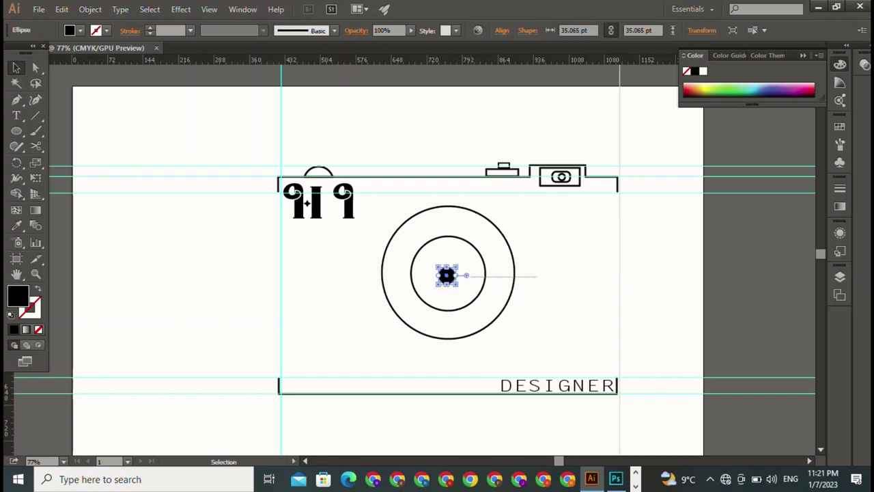
key("ctrl+shift+a")
Align the three lens circles by horizontal and vertical centre so they are concentric.
left_click_drag(554, 242, 422, 295)
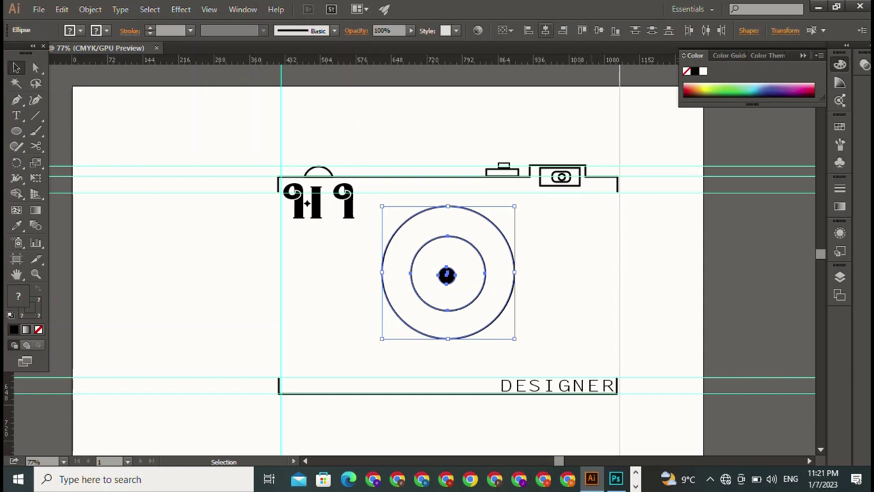
left_click(546, 30)
left_click(529, 30)
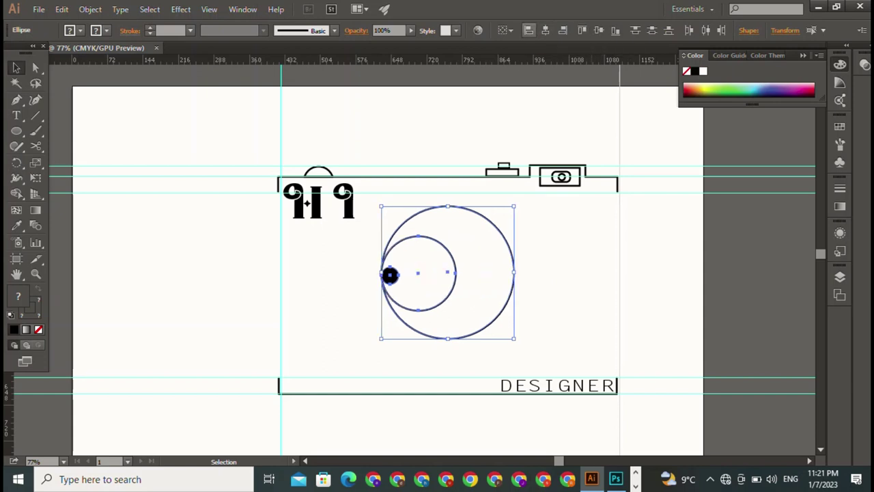
left_click(562, 30)
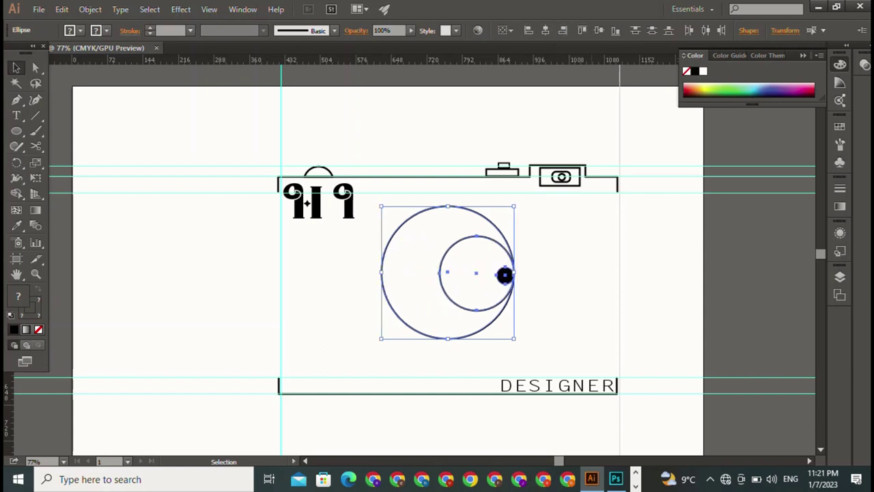
left_click(582, 30)
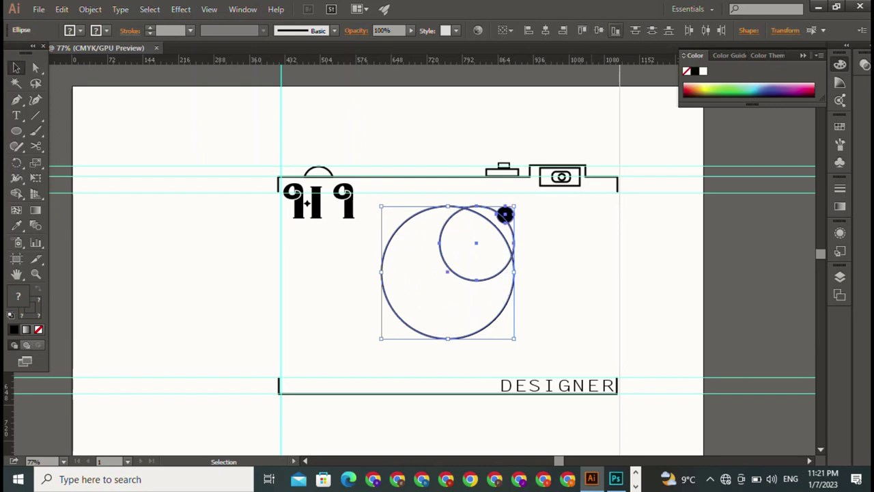
left_click(615, 30)
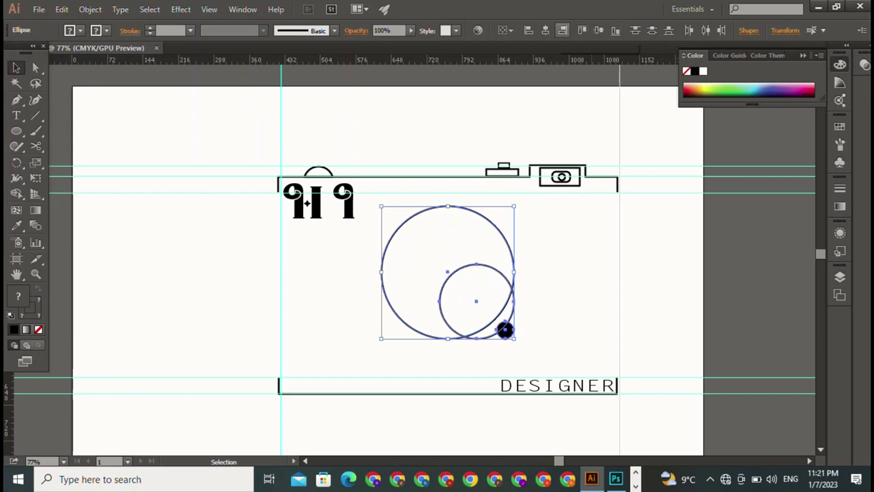
left_click(545, 30)
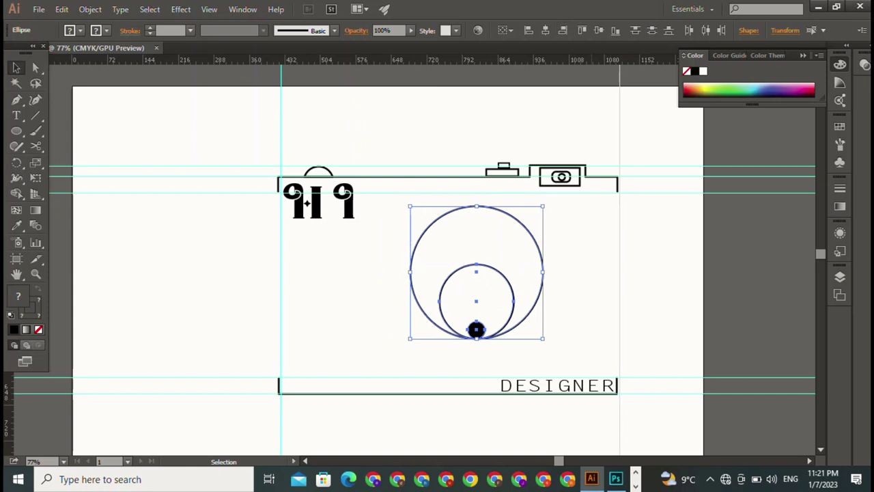
left_click(582, 30)
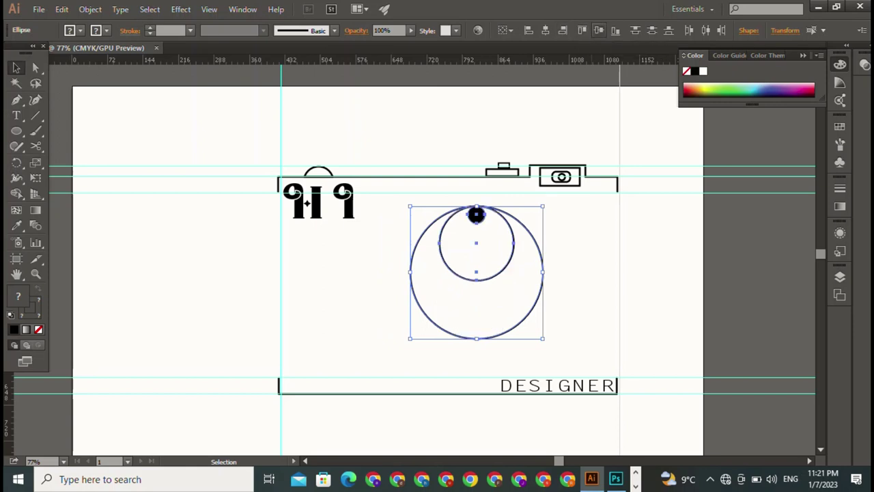
left_click(599, 30)
key("ctrl+shift+a")
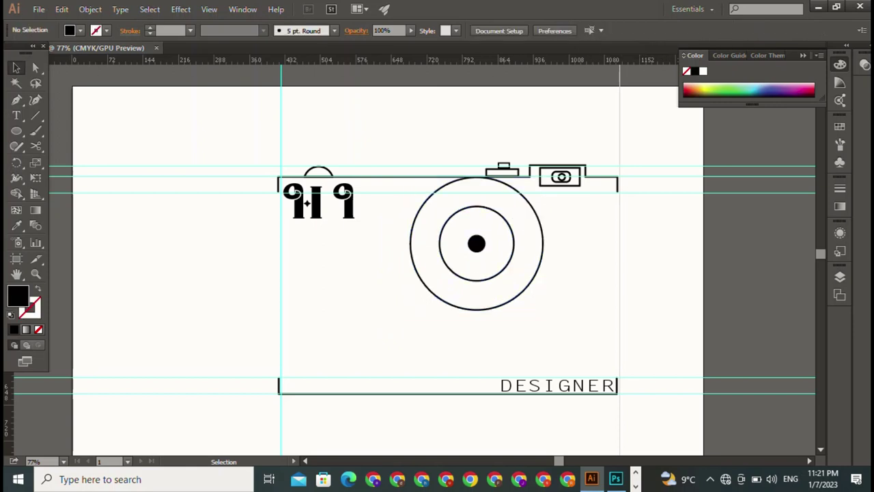
Move the whole lens slightly down and to the left.
left_click_drag(403, 217, 505, 284)
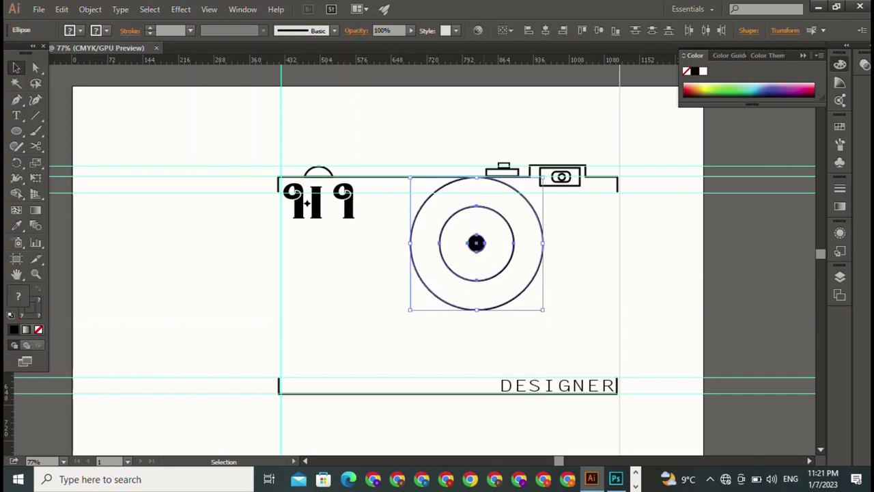
left_click_drag(476, 243, 436, 282)
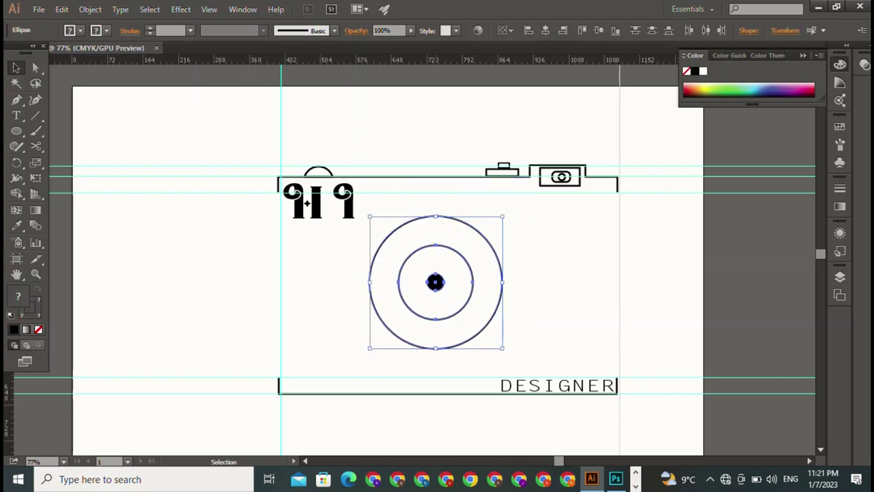
key("ctrl+shift+a")
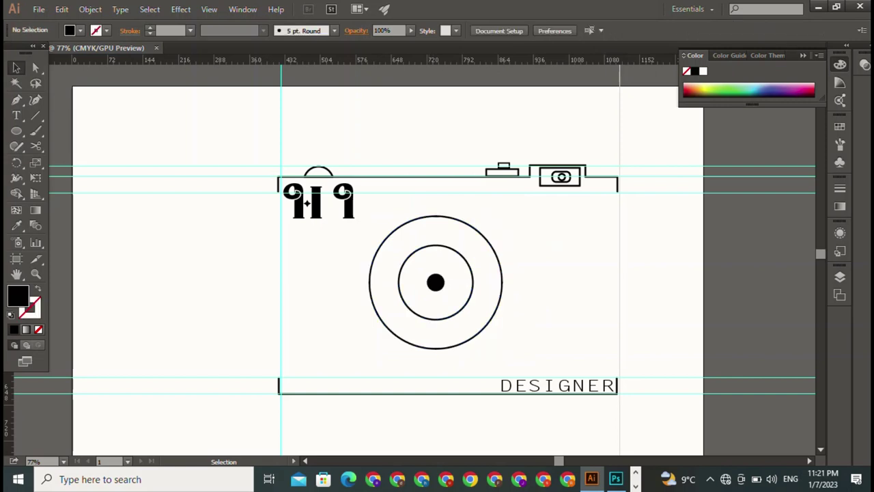